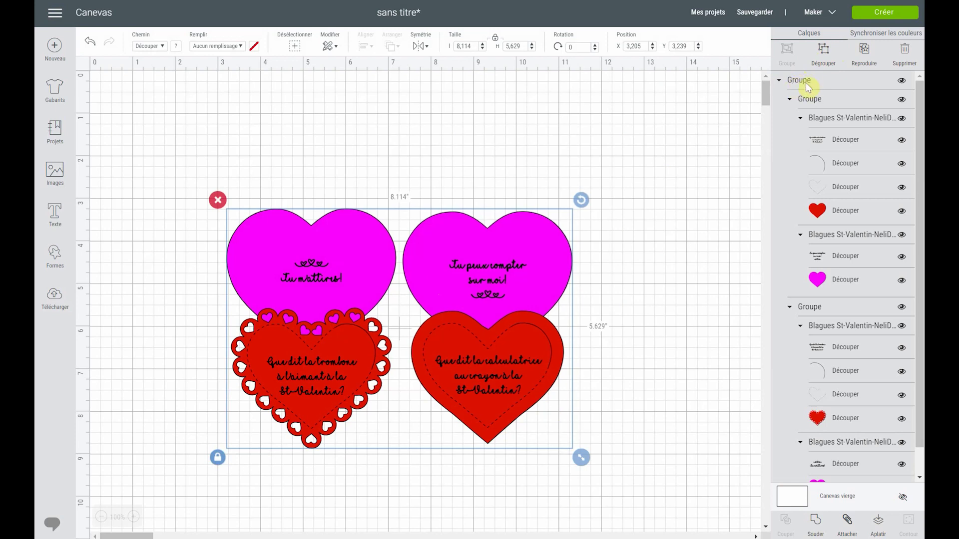
- Ungroup the whole design into its two joke-heart groups and hide the group with the scalloped heart
left_click(824, 53)
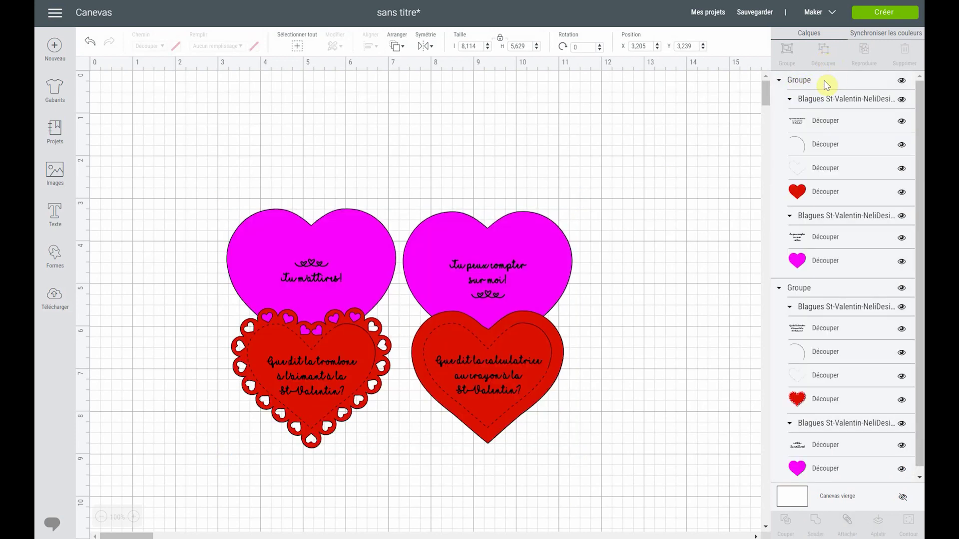
left_click(814, 83)
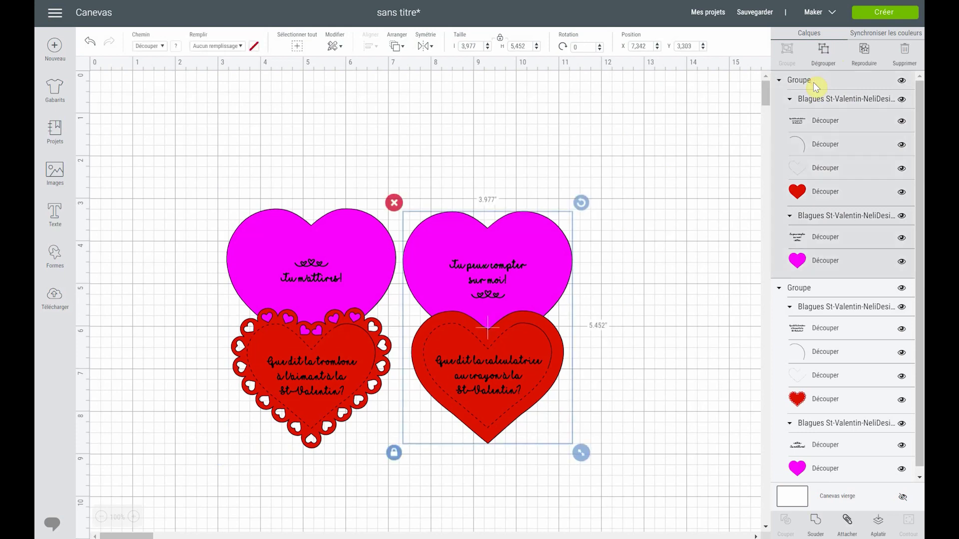
left_click(823, 292)
left_click(814, 259)
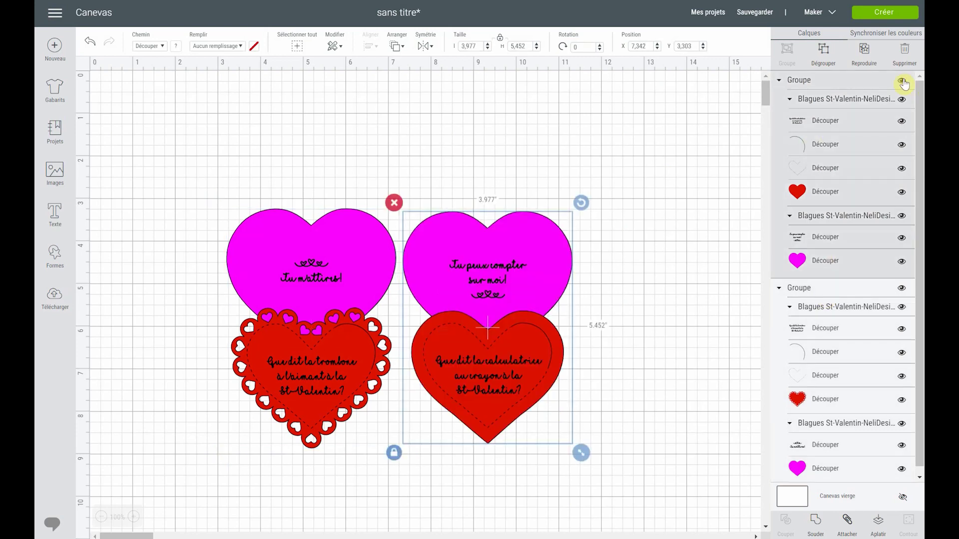
left_click(902, 288)
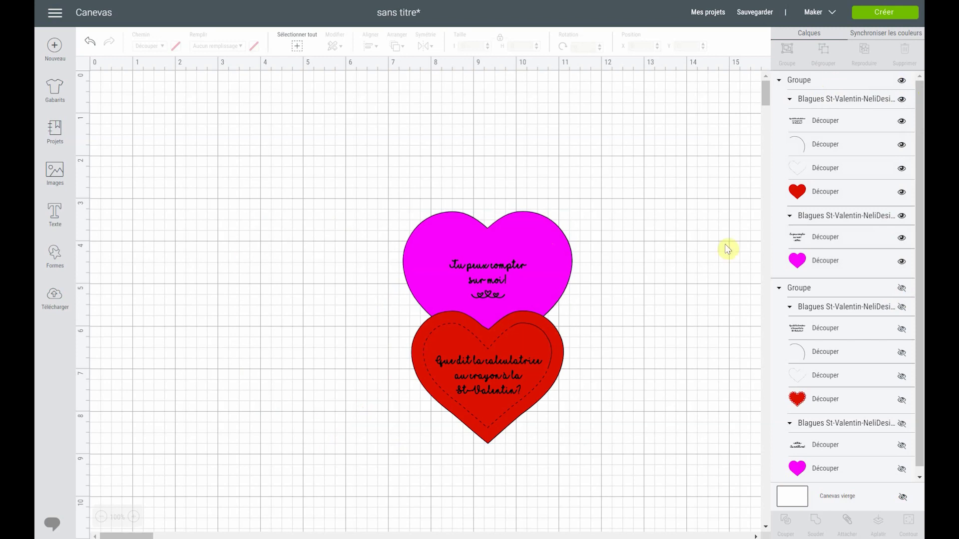
- Move the calculator joke hearts up to about X 7.204, Y 1.553 and ungroup them
left_click(826, 214)
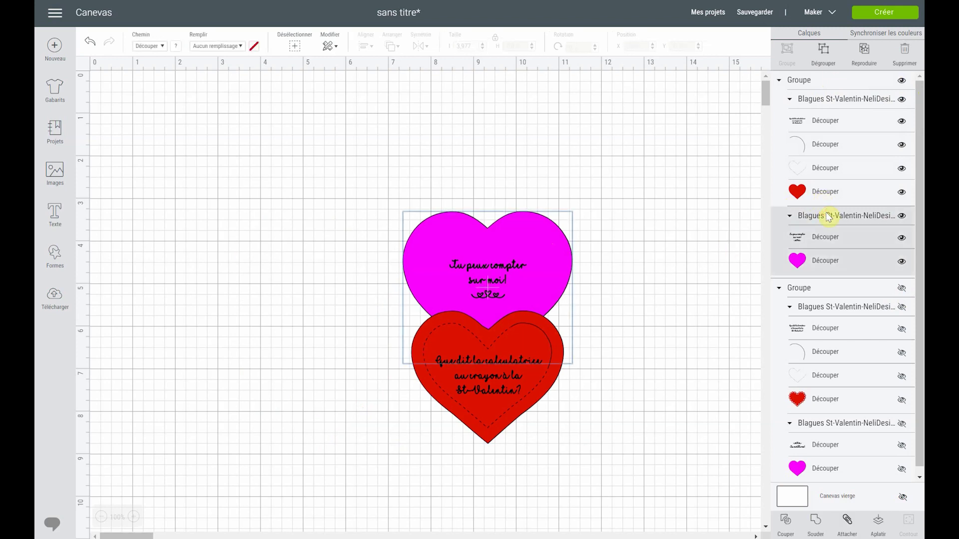
left_click(816, 103)
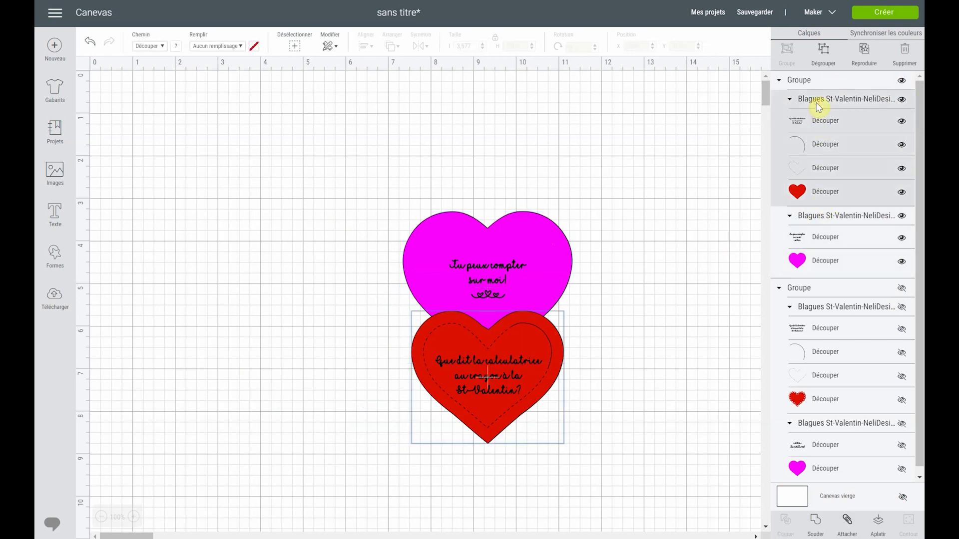
left_click_drag(508, 359, 503, 283)
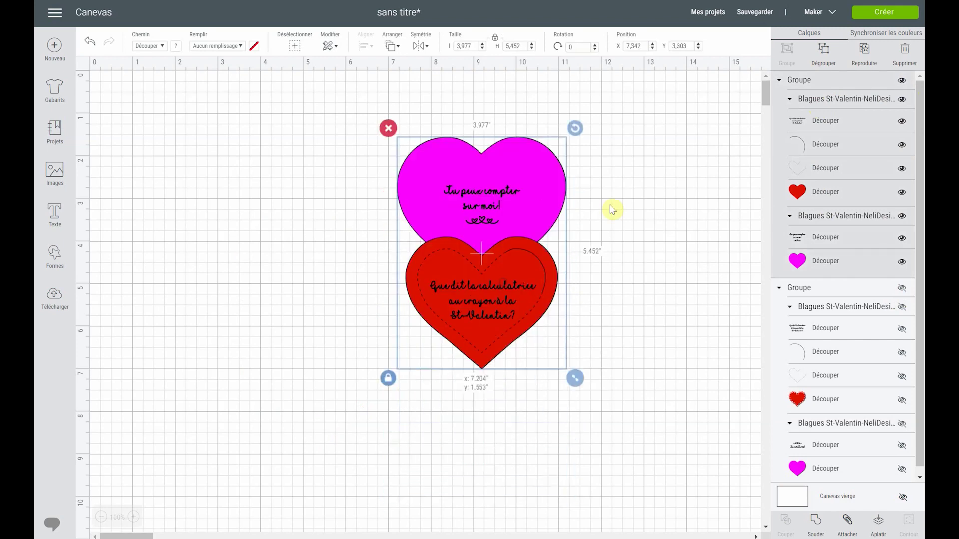
left_click(834, 215)
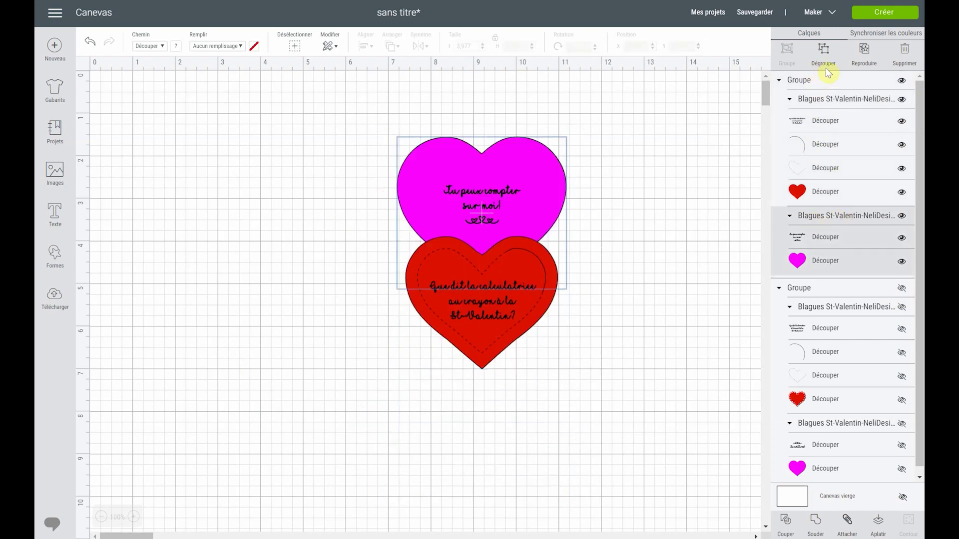
left_click(799, 81)
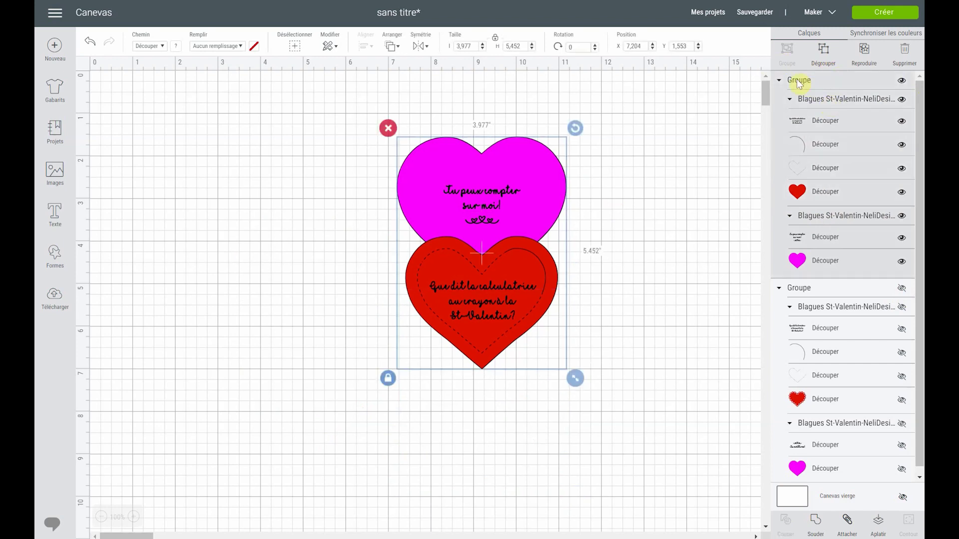
left_click(824, 50)
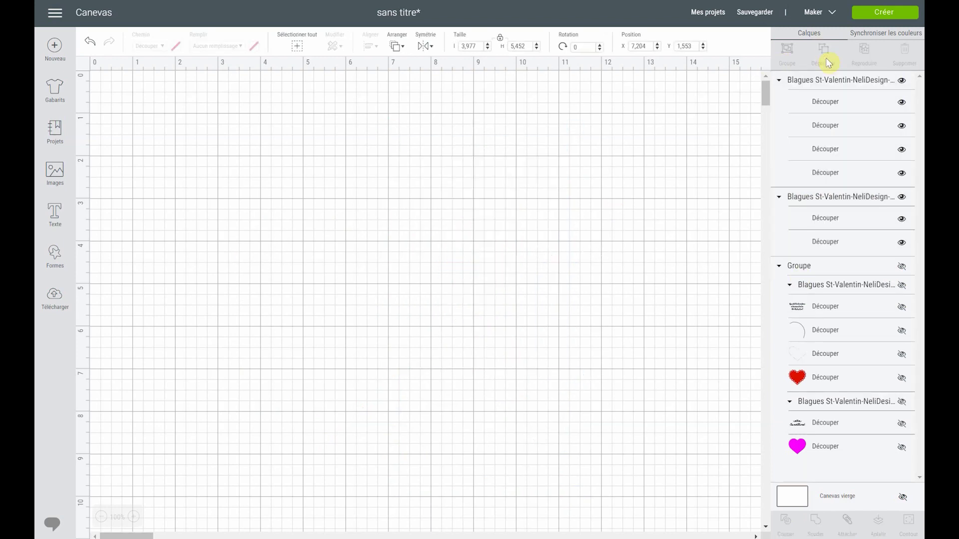
- Move the red calculator heart down to about Y 5.418 so it sits clear of the magenta heart
left_click(810, 87)
left_click(822, 197)
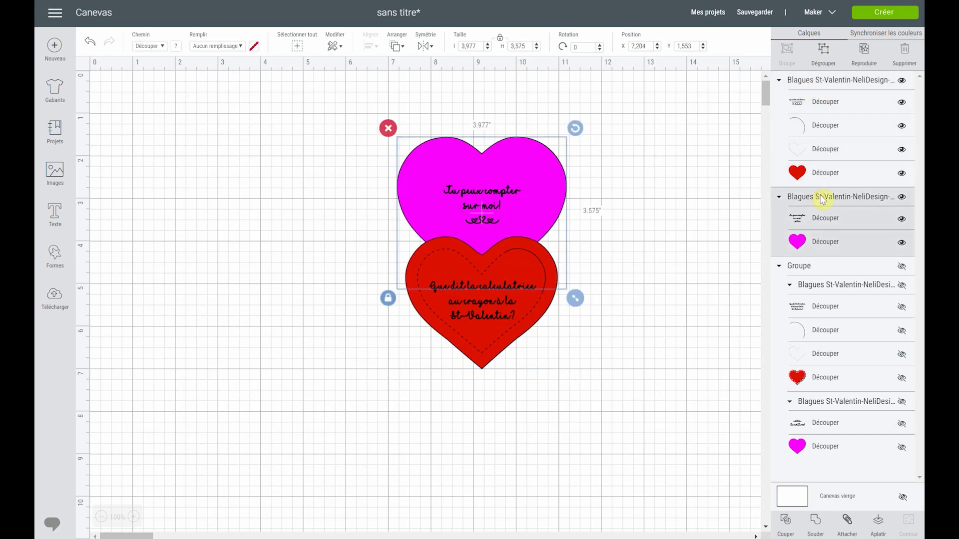
left_click(818, 81)
left_click_drag(504, 284, 502, 349)
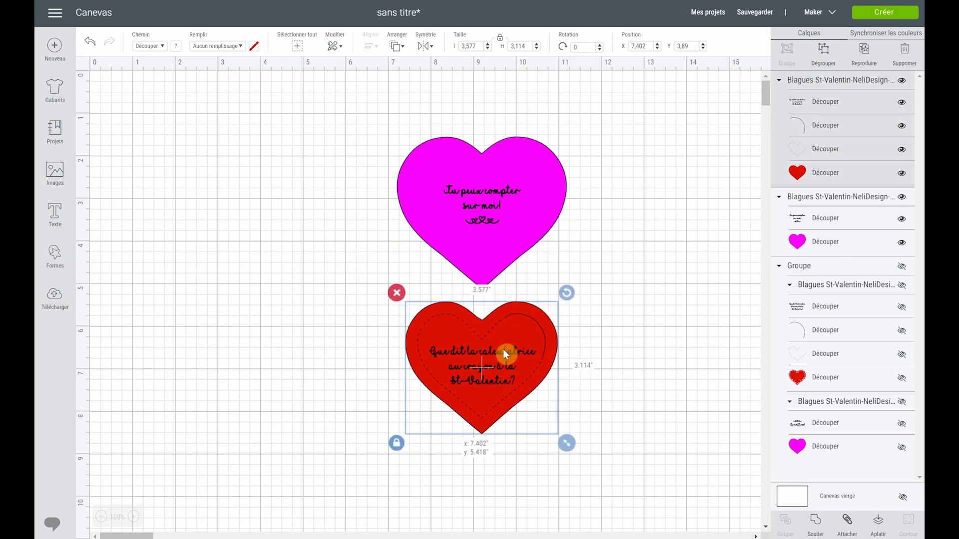
left_click(629, 331)
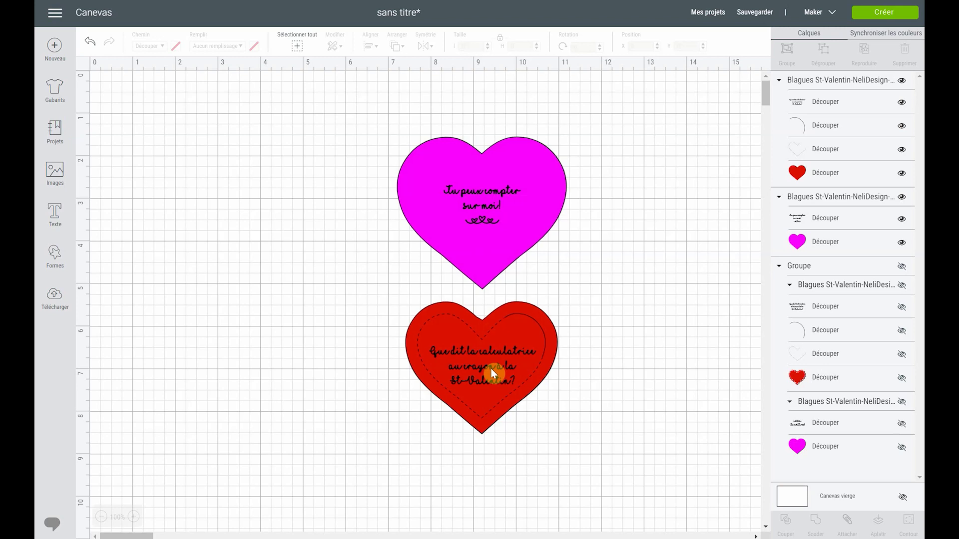
- Duplicate the red and magenta hearts together and place the copies on the empty canvas at about X 1.259, Y 1.428
left_click(842, 244)
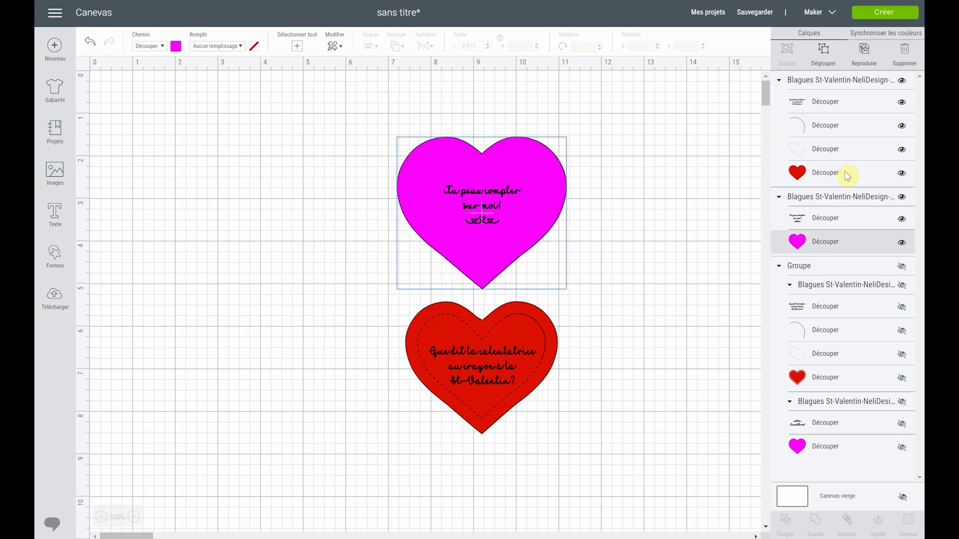
left_click(823, 81)
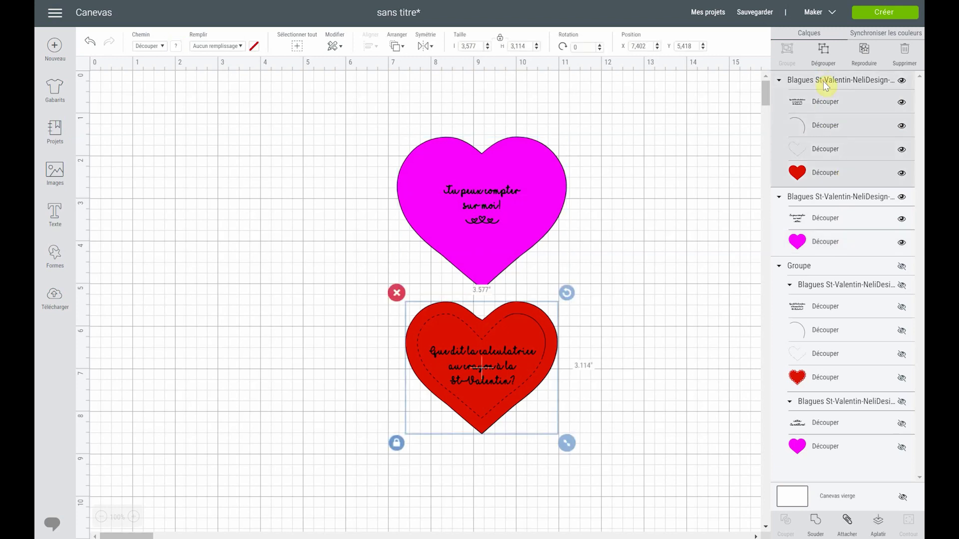
left_click(832, 200, "shift")
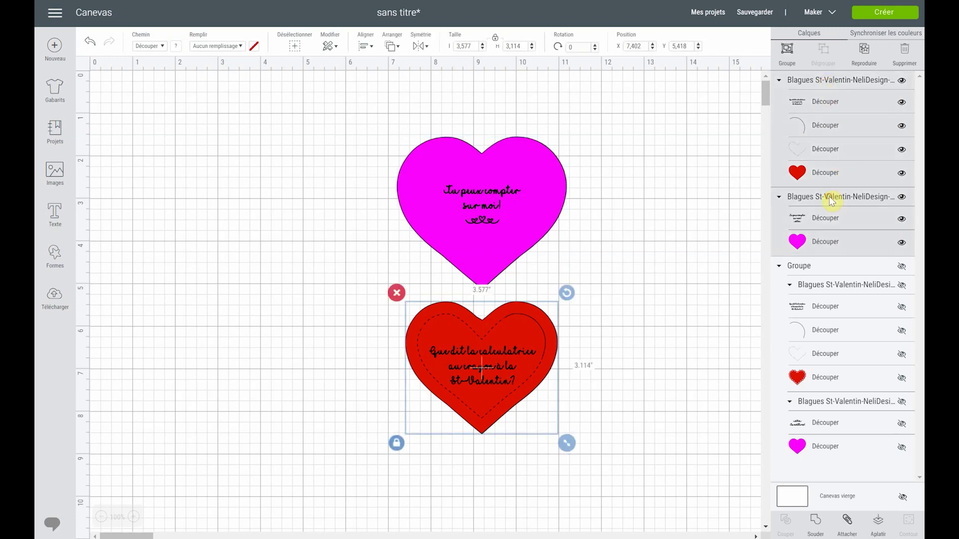
left_click(864, 49)
left_click_drag(487, 172, 233, 168)
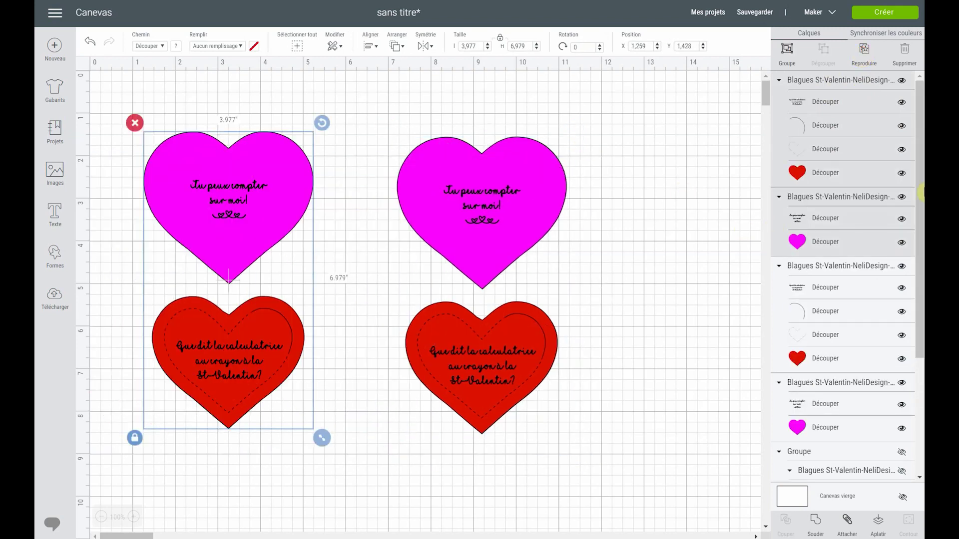
- Hide the two original hearts and move the magenta copy to about X 7.704, Y 1.483 and the red copy to X 8.097, Y 5.39
left_click(901, 267)
left_click(901, 383)
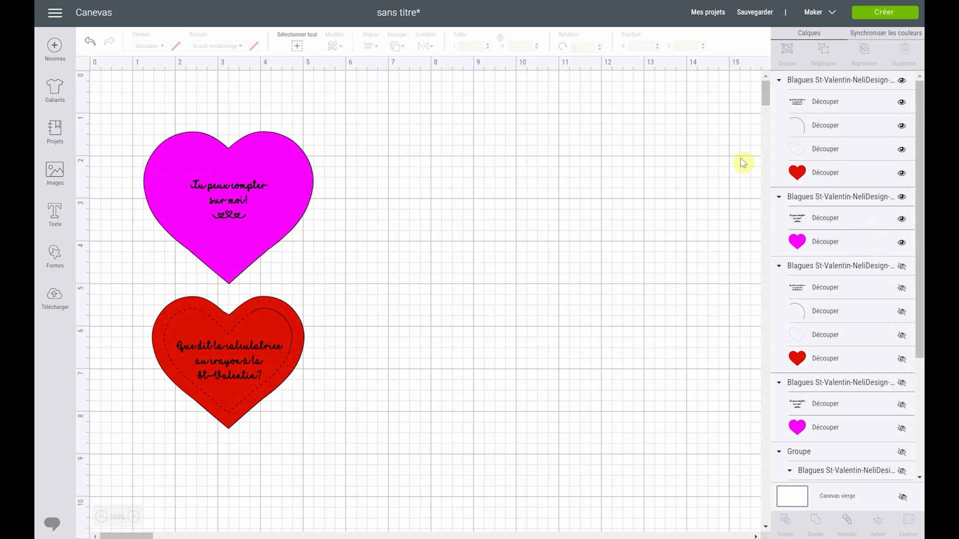
left_click_drag(284, 167, 559, 170)
left_click_drag(299, 357, 504, 377)
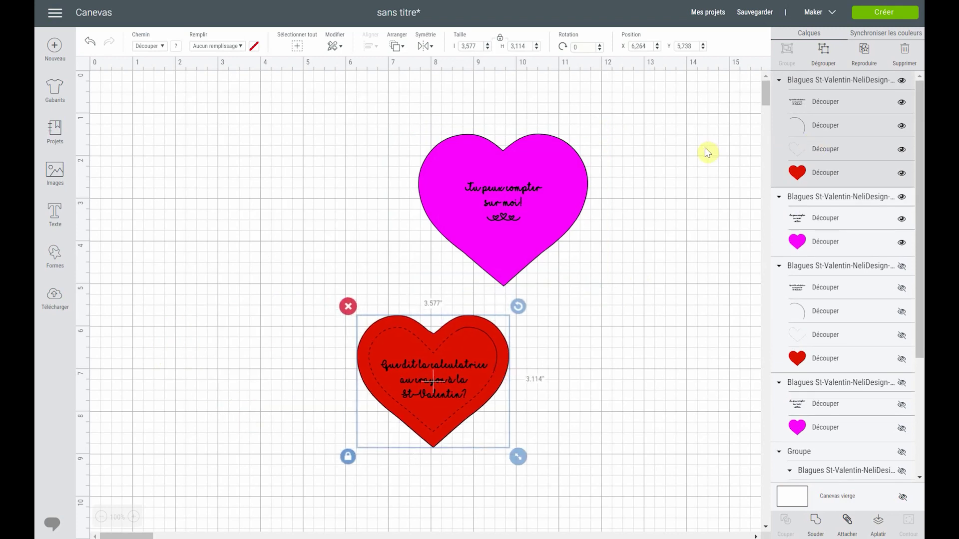
left_click_drag(473, 343, 531, 335)
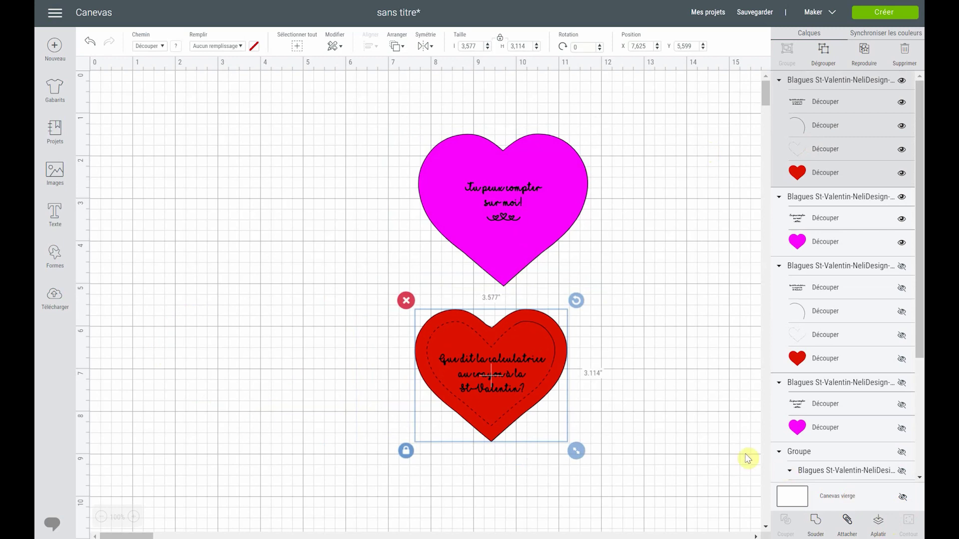
left_click_drag(540, 342, 561, 333)
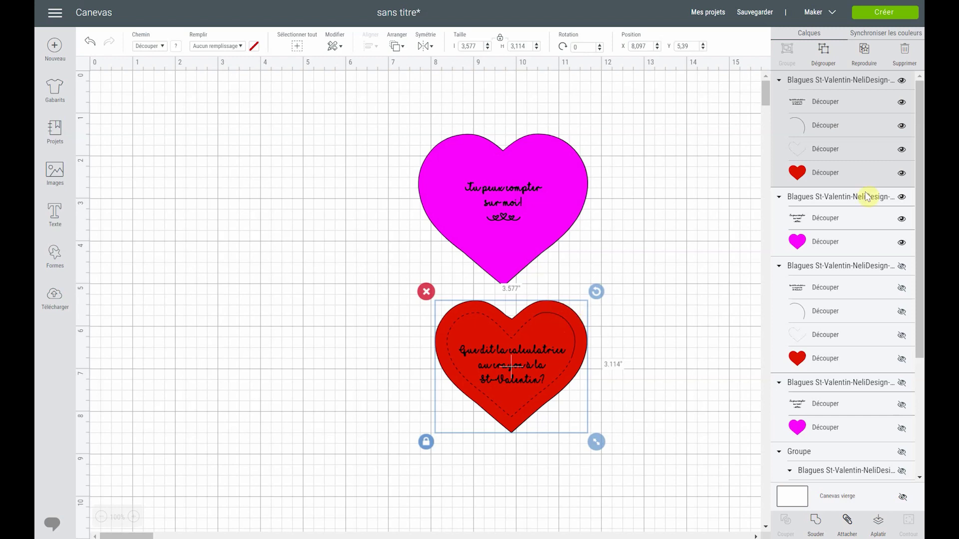
- Change the cut colour of the red heart shape to white
left_click(859, 179)
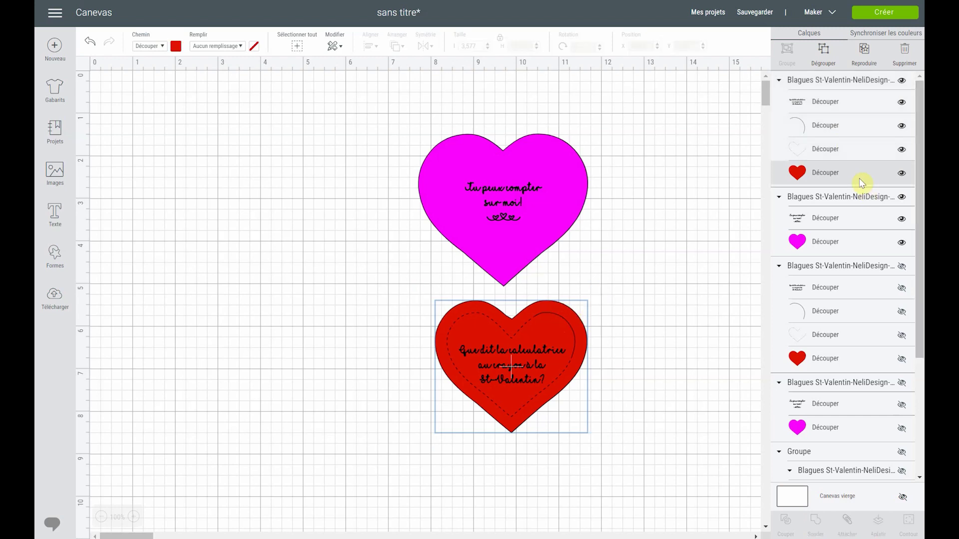
left_click(176, 47)
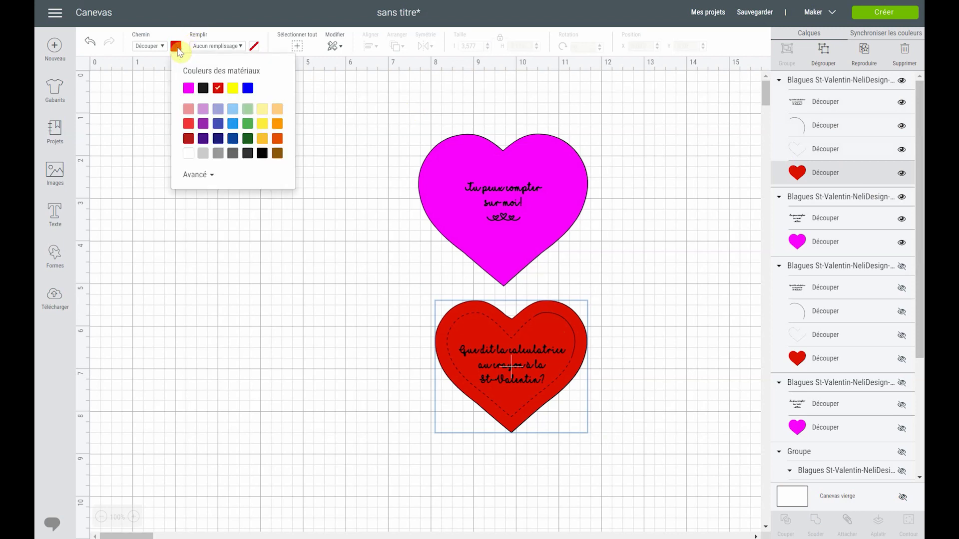
left_click(189, 152)
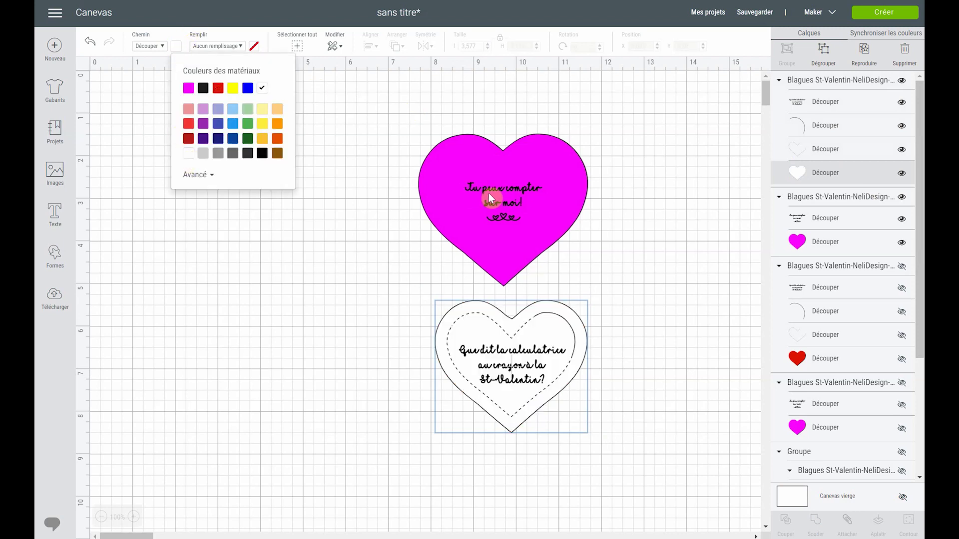
- Change the cut colour of the magenta heart shape behind "Tu peux compter sur moi!" to white
left_click(545, 223)
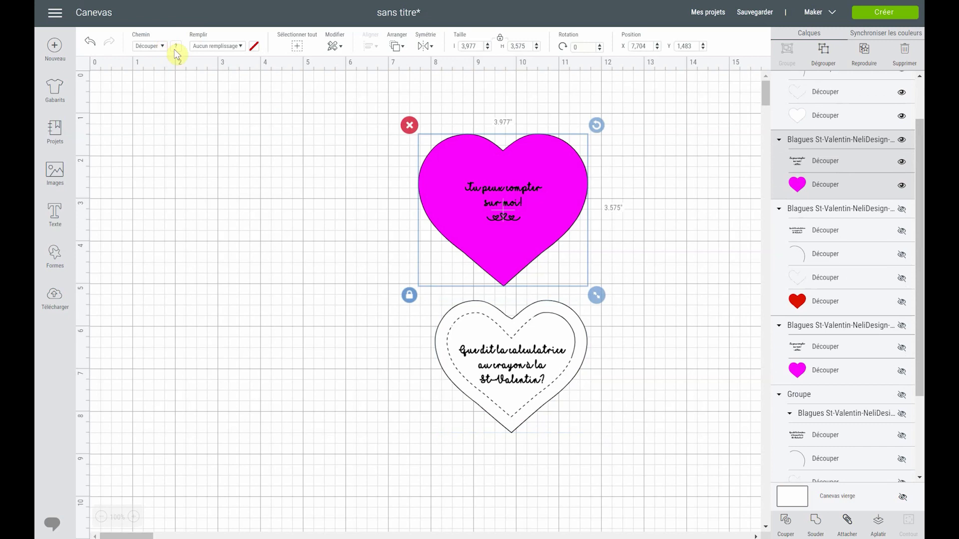
left_click(884, 185)
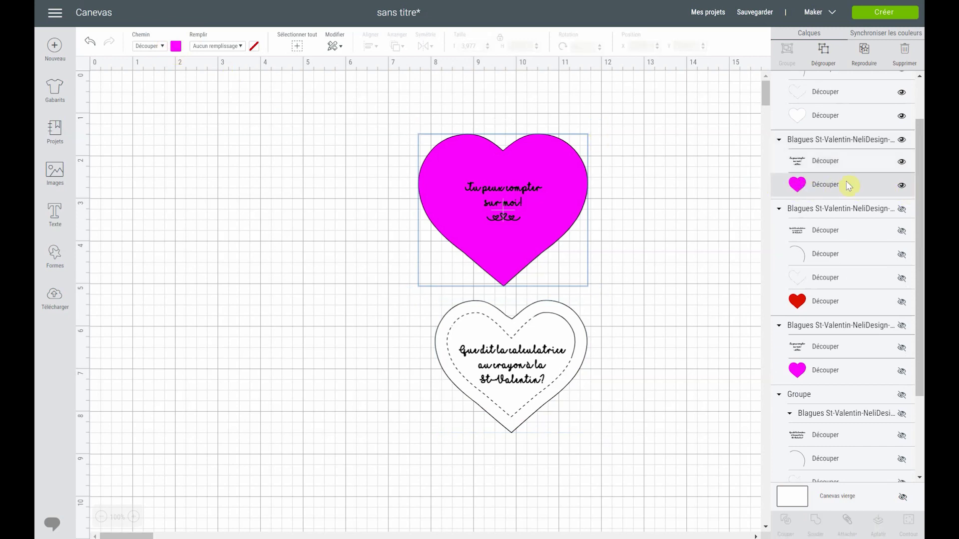
left_click(177, 45)
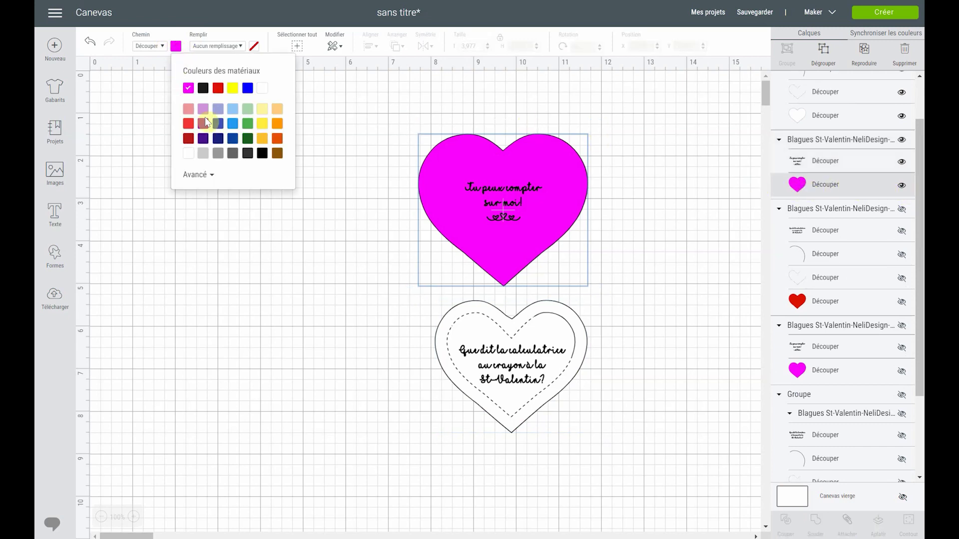
left_click(189, 152)
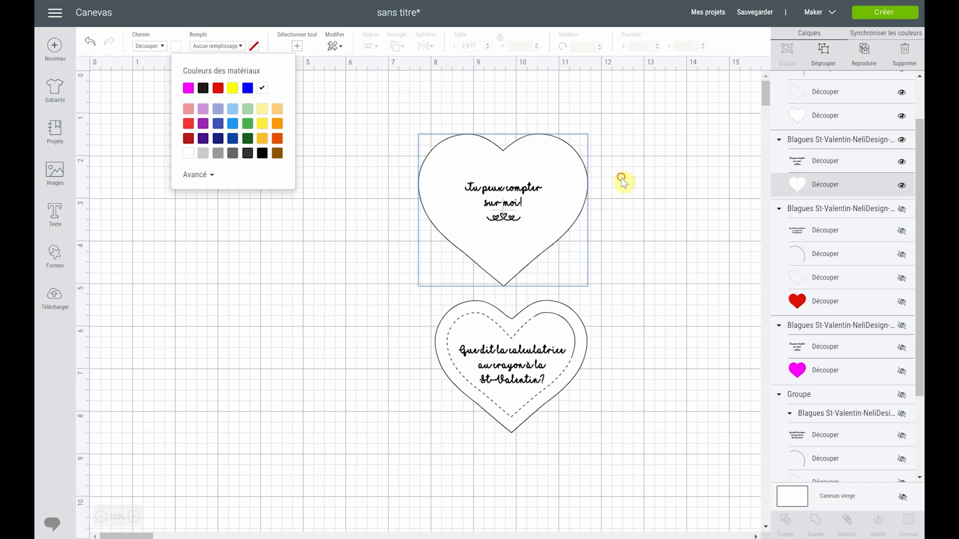
left_click(622, 181)
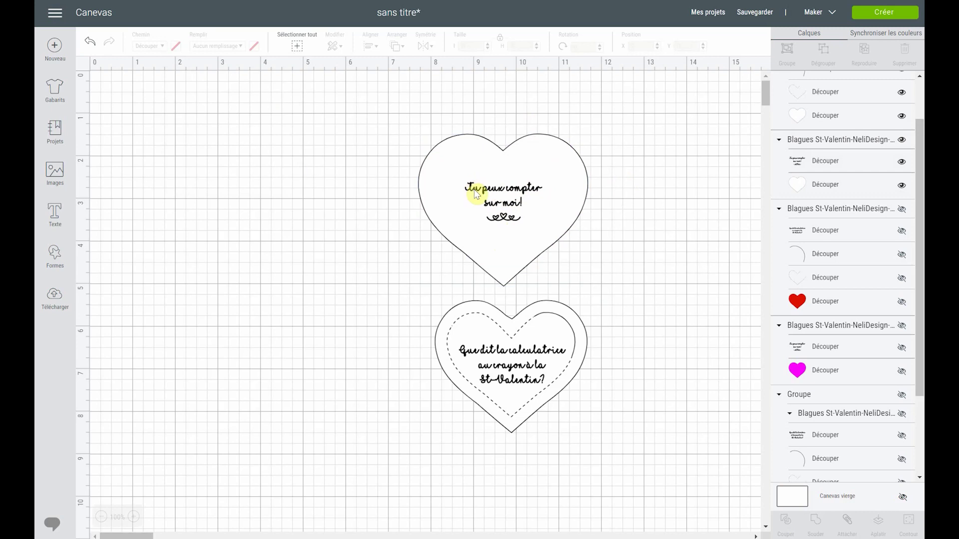
- Flatten the "Tu peux compter sur moi!" heart with its text for printing and reposition it at about X 8.245, Y 1.164
left_click(523, 191)
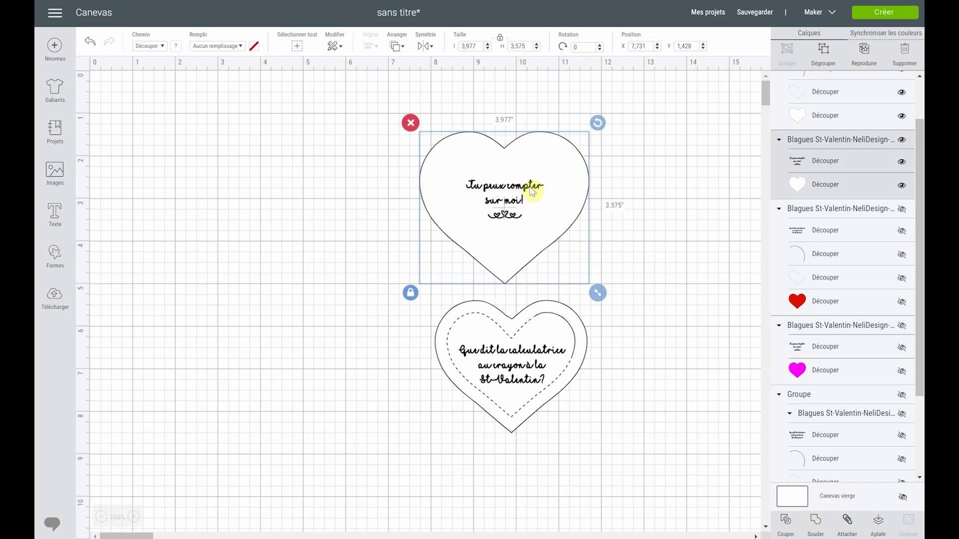
left_click(828, 190)
left_click(819, 139)
left_click(877, 524)
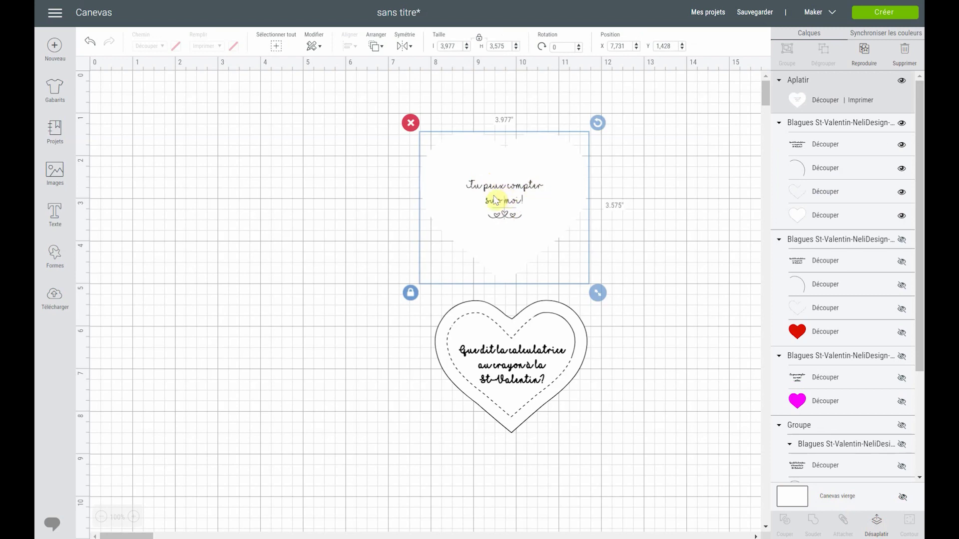
left_click_drag(513, 220, 568, 225)
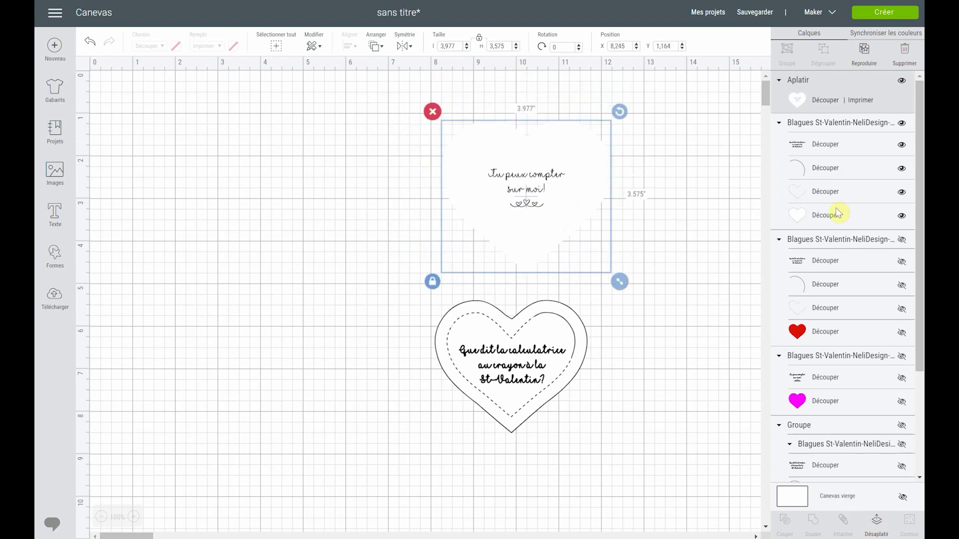
- Try the Imprimer fill on the "Que dit la calculatrice" text and set it back to no fill
left_click(524, 356)
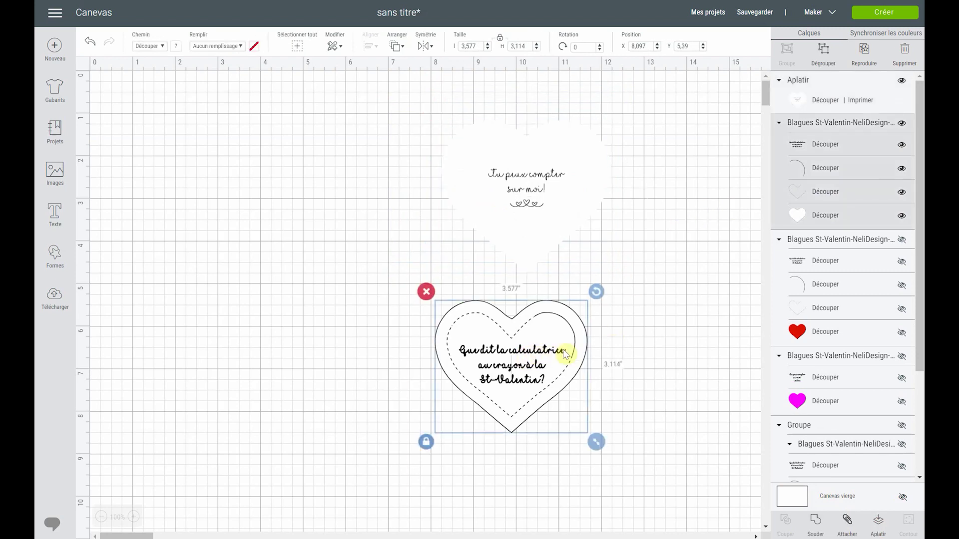
left_click(855, 145)
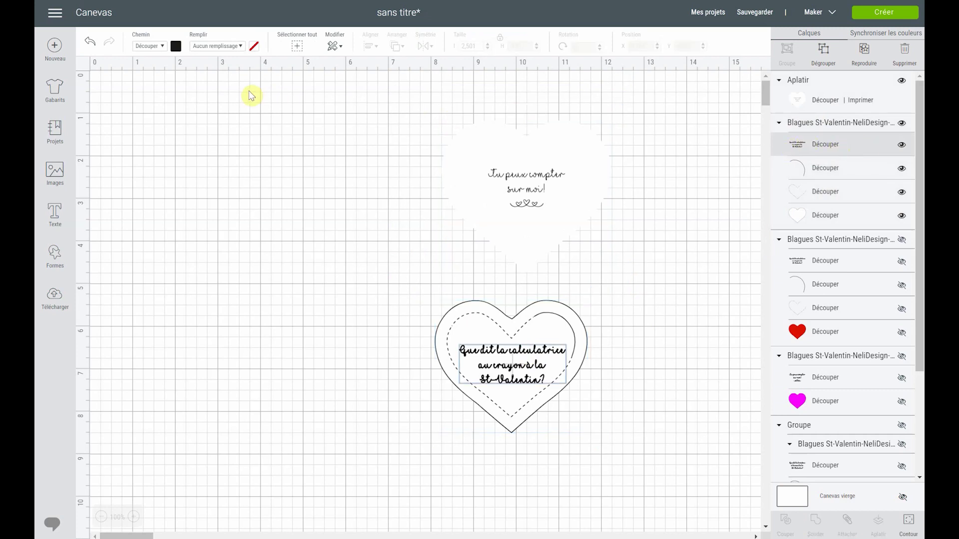
left_click(242, 47)
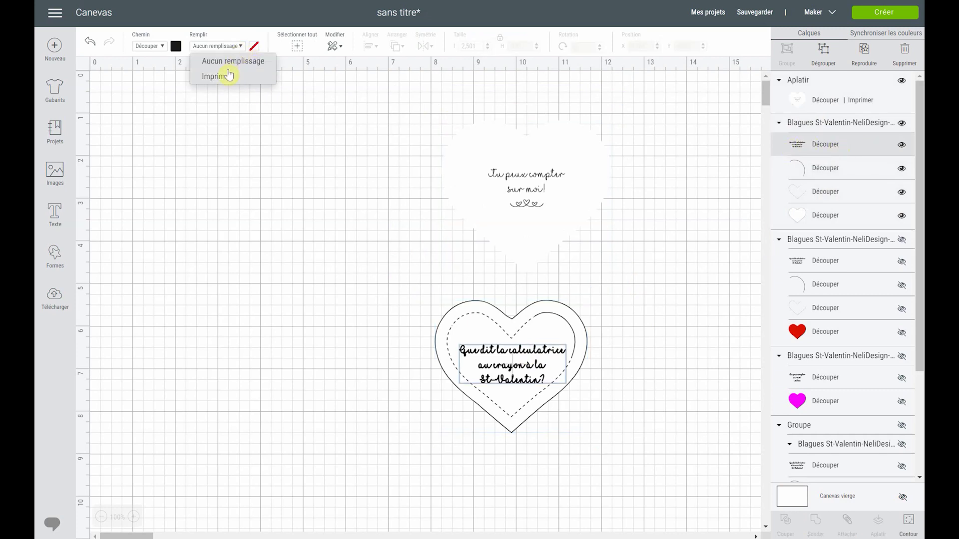
left_click(230, 76)
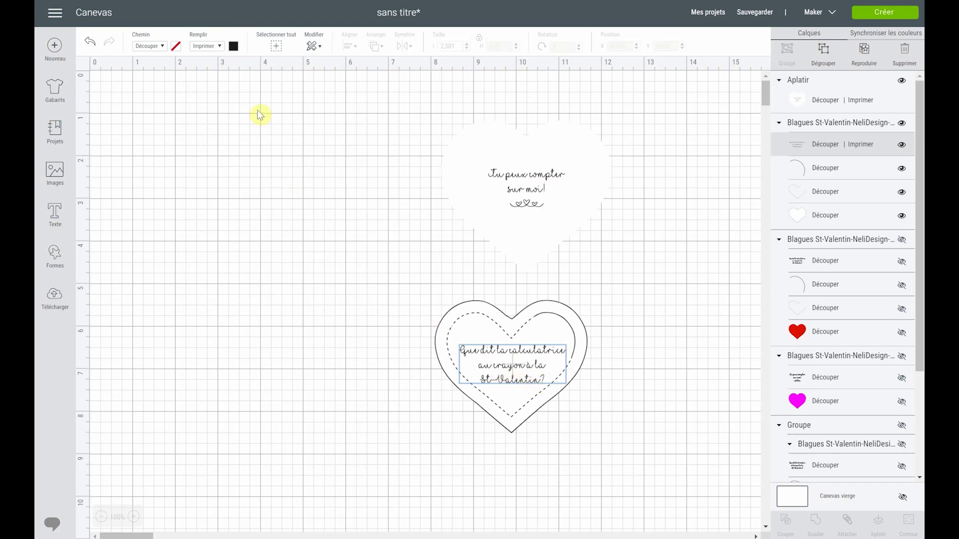
left_click(220, 46)
left_click(215, 62)
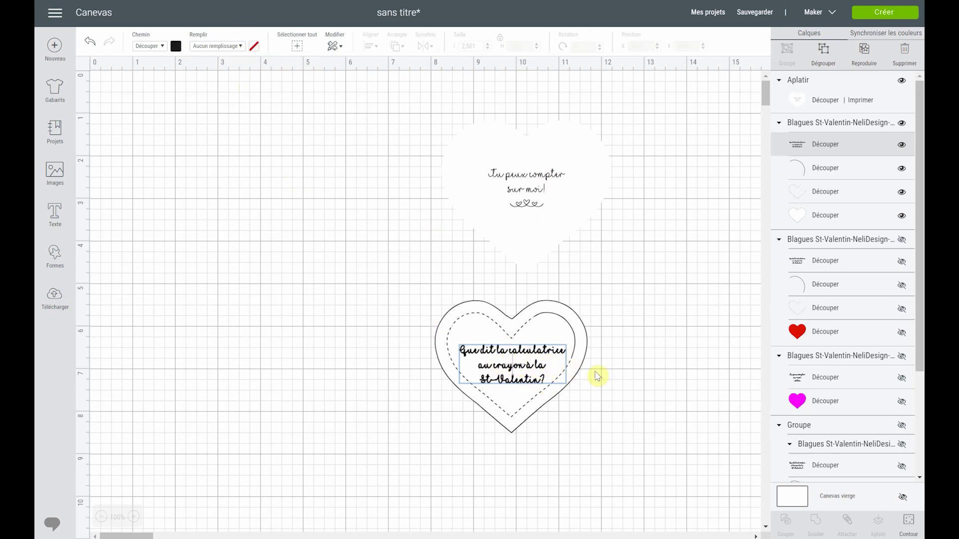
- Ungroup the "Que dit la calculatrice" heart and set the operation of its dashed inner heart outline to Perforer
left_click(572, 425)
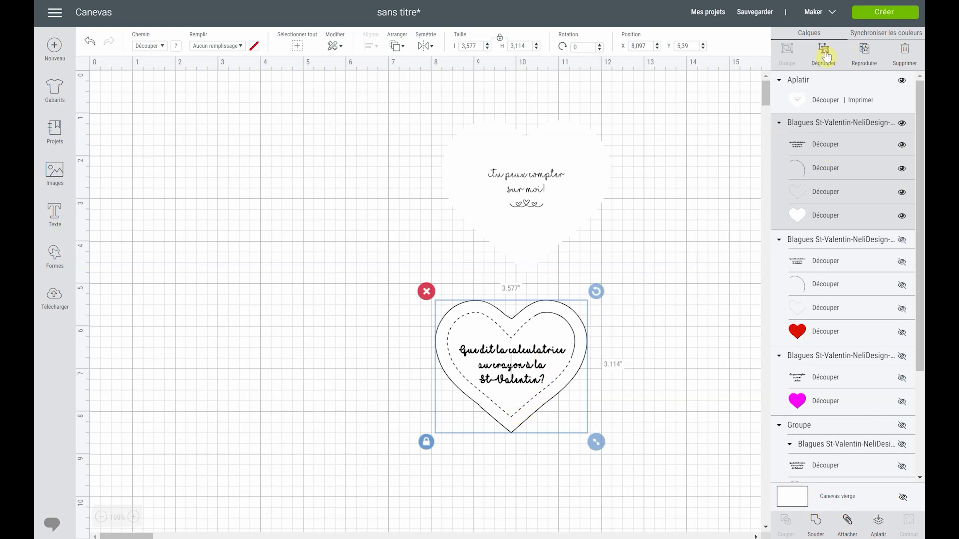
left_click(825, 55)
left_click(861, 148)
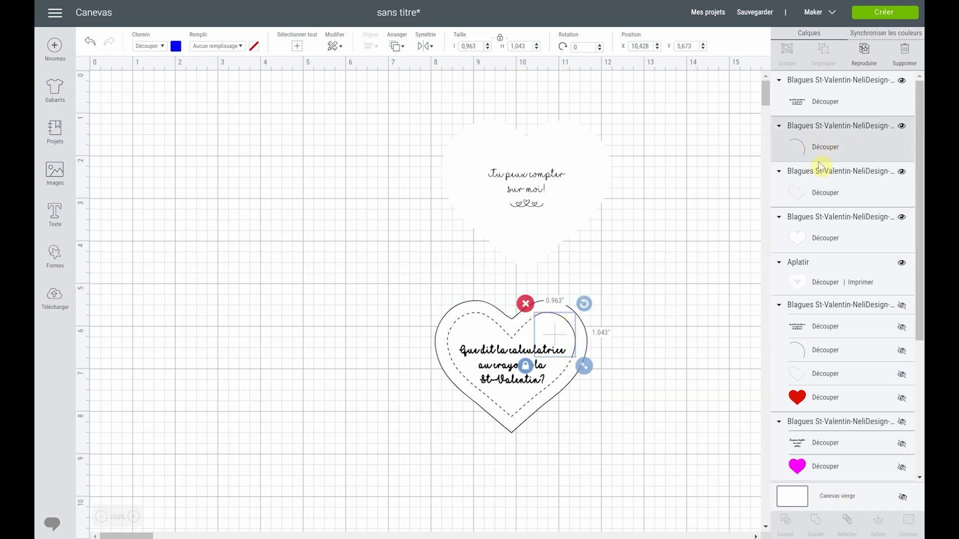
left_click(821, 181)
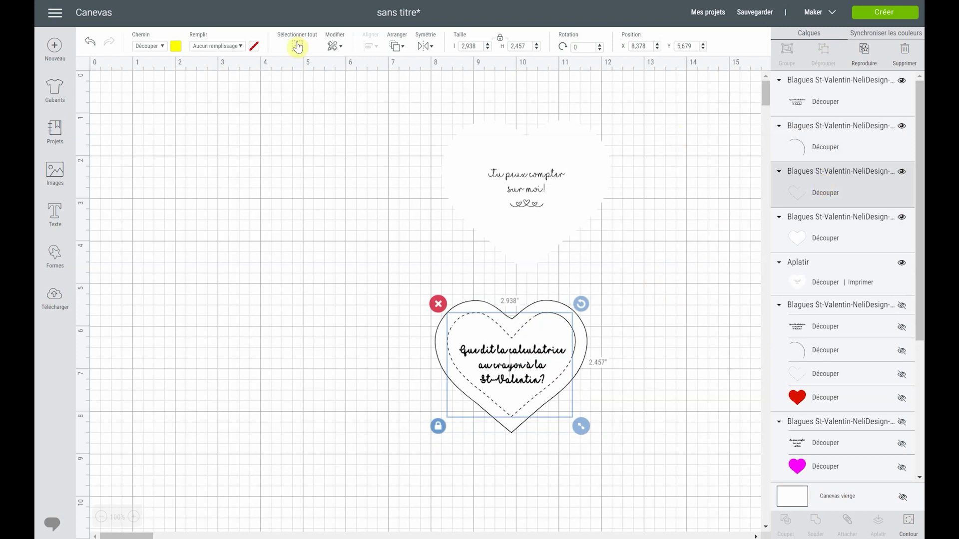
left_click(163, 47)
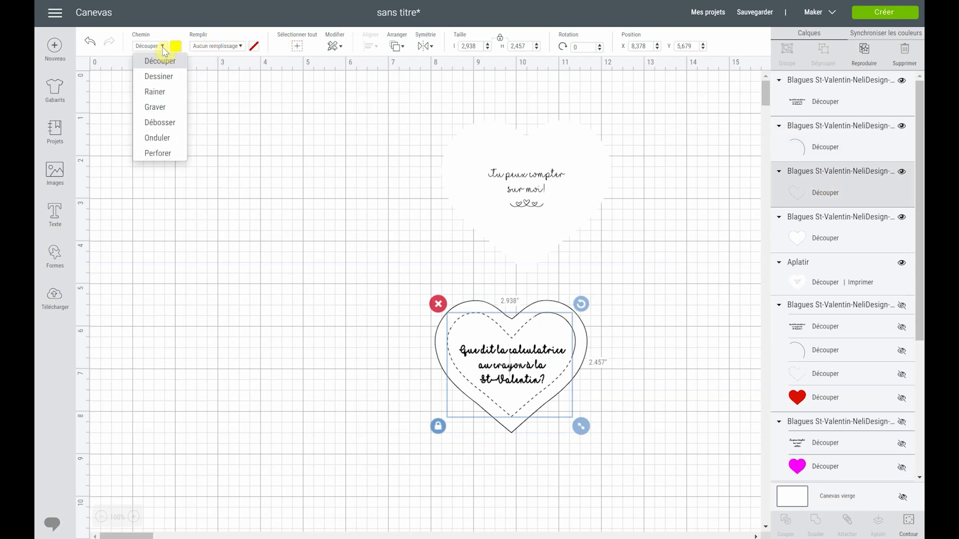
left_click(158, 153)
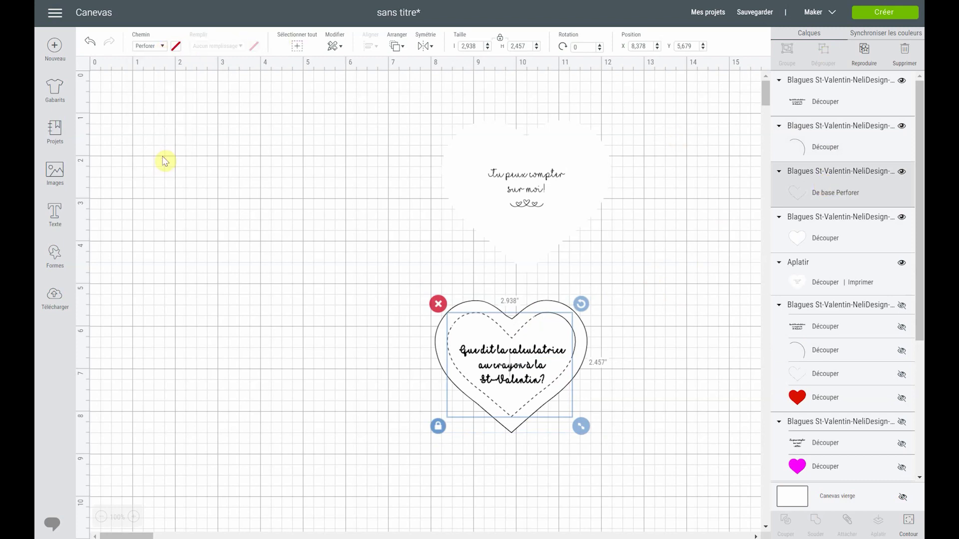
- Flatten the white heart shape together with the "Que dit la calculatrice" text for printing
left_click(839, 241)
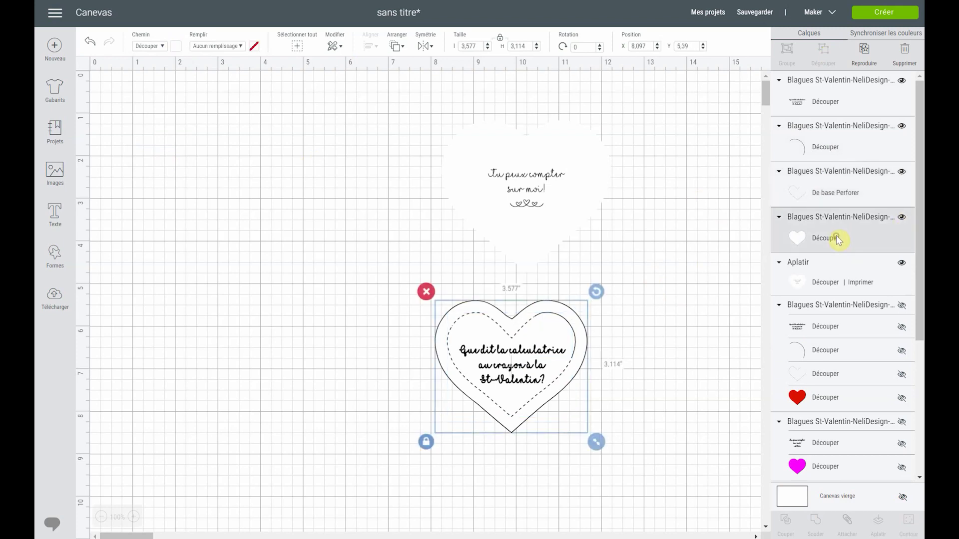
left_click(838, 101, "shift")
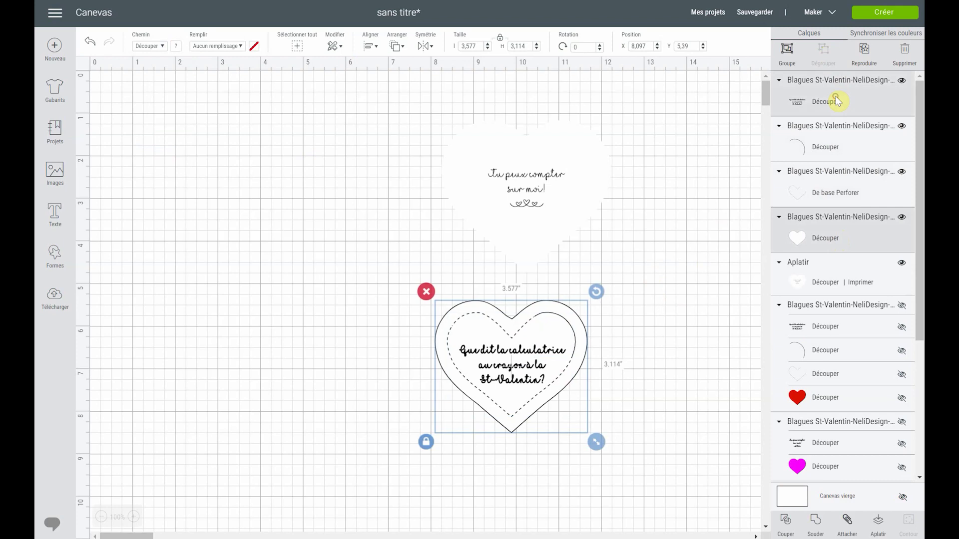
left_click(878, 525)
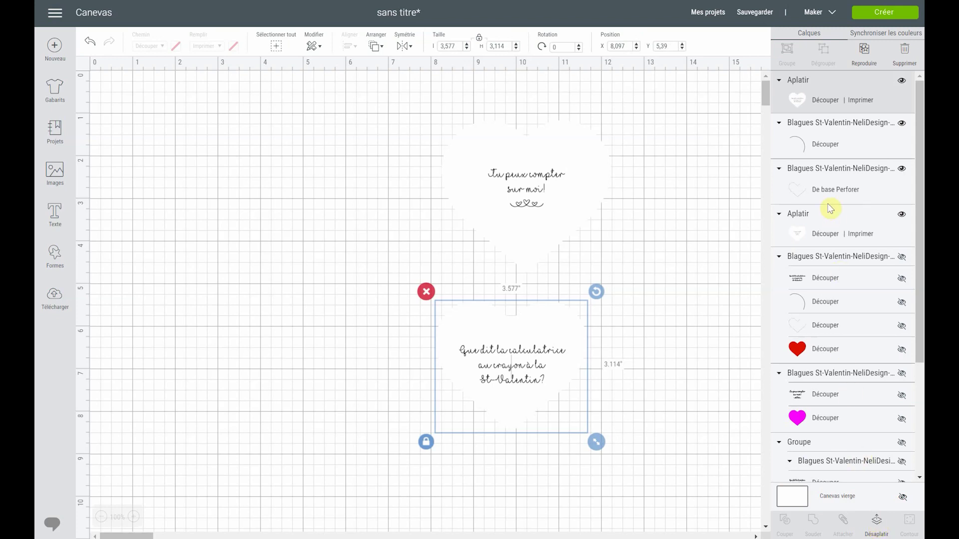
- Move the solid arc layer one level forward so it sits above the flattened "Que dit la calculatrice" heart
left_click(828, 144)
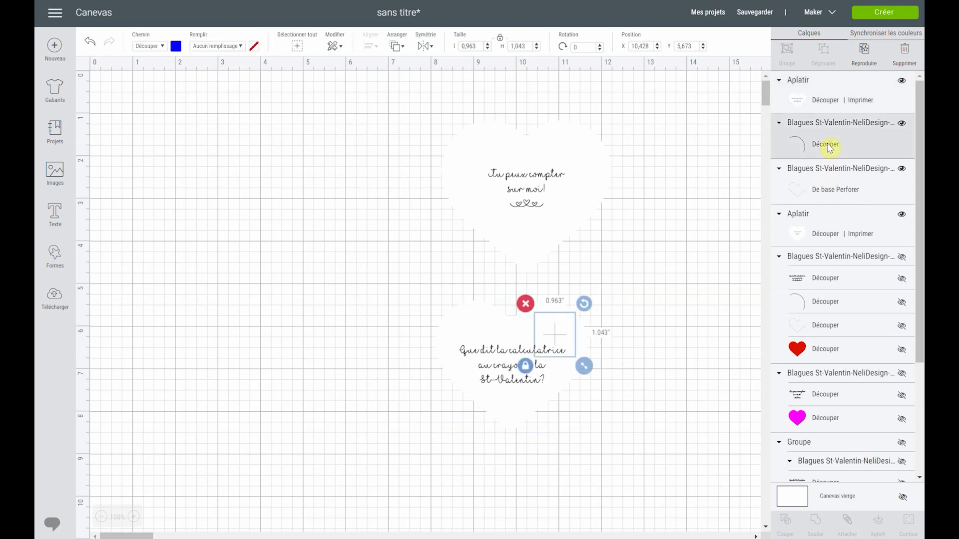
left_click(843, 93)
mouse_move(834, 98)
left_mouse_down()
mouse_move(847, 212)
mouse_move(843, 103)
left_mouse_up()
left_click(839, 141)
right_click(839, 141)
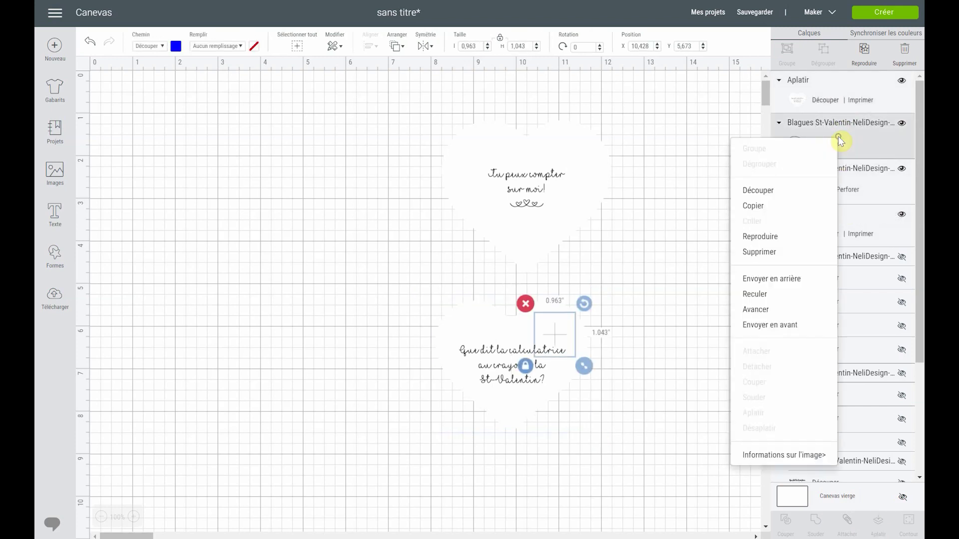
left_click(761, 309)
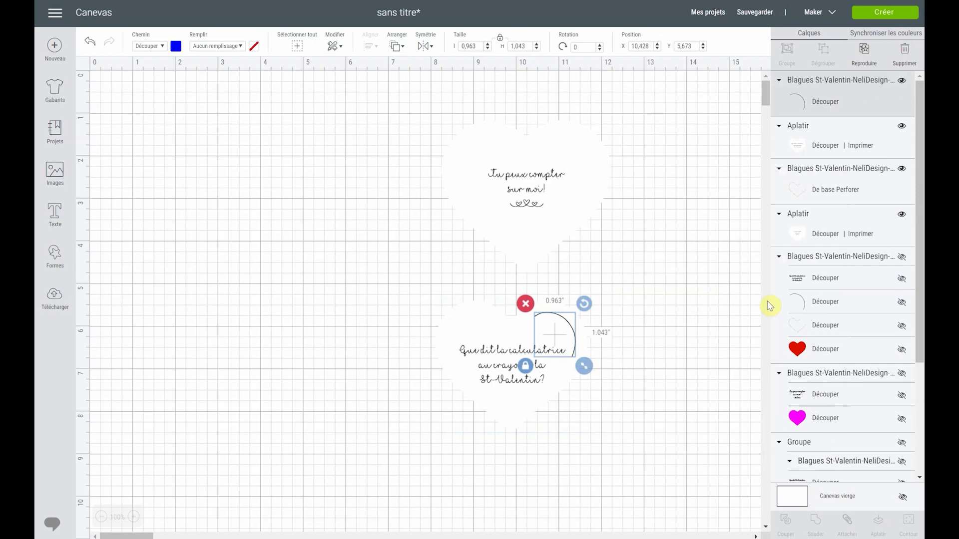
- Move the perforated heart outline one level forward above the flattened "Que dit la calculatrice" heart
left_click(826, 186)
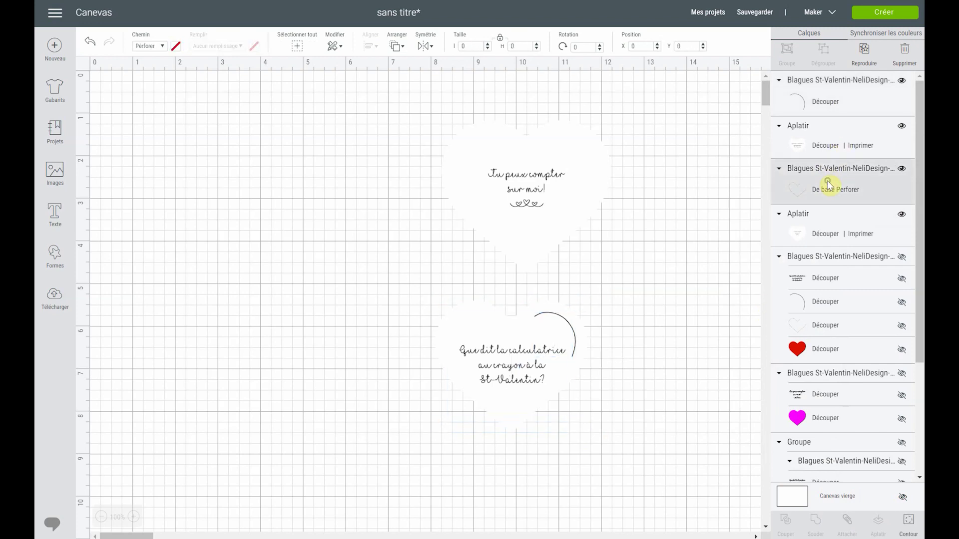
right_click(826, 186)
left_click(771, 353)
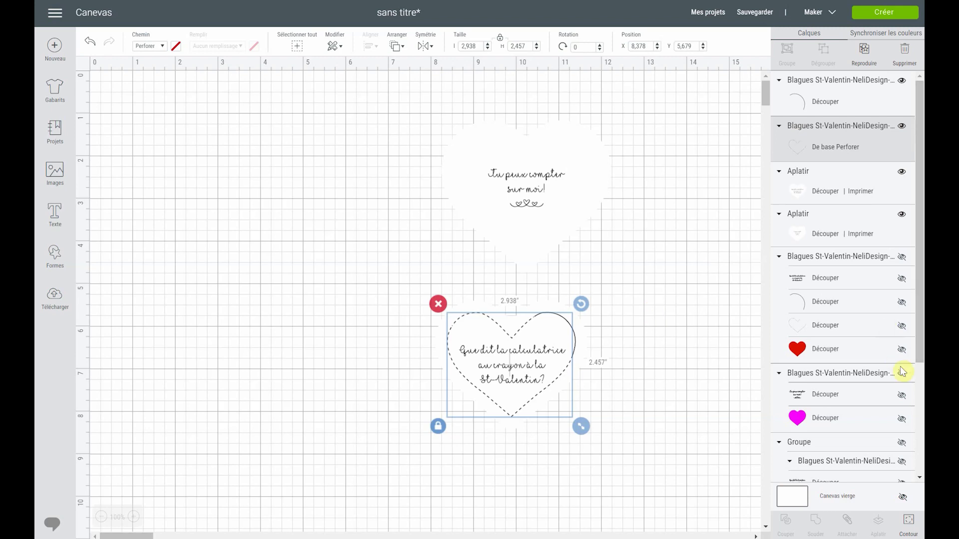
- Attach the arc, the perforated outline and the flattened "Que dit la calculatrice" heart together
left_click(829, 192)
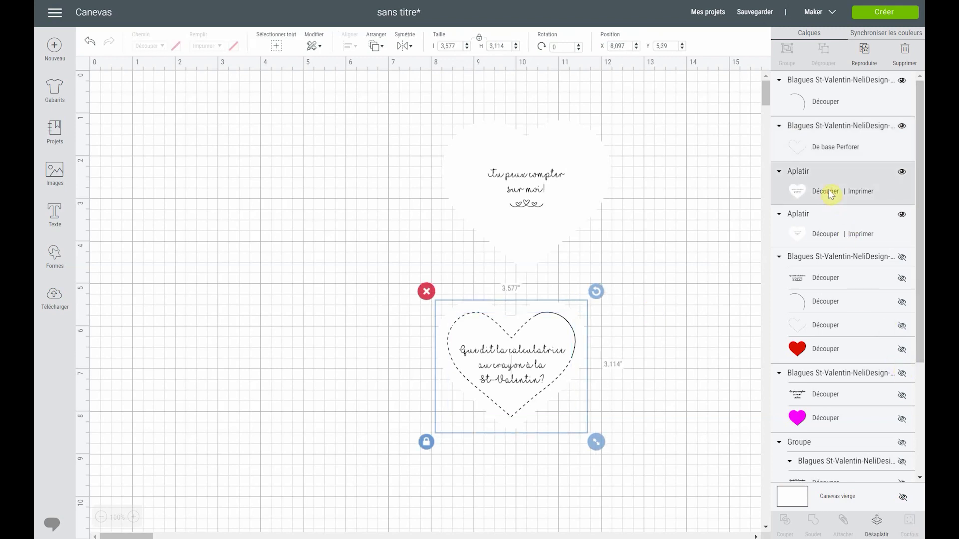
left_click(844, 147, "shift")
left_click(842, 104, "shift")
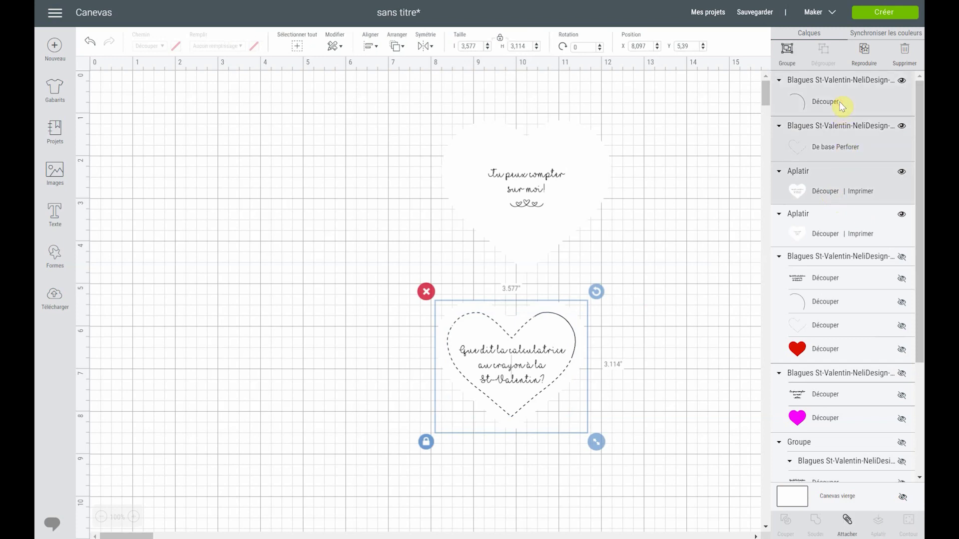
left_click(847, 522)
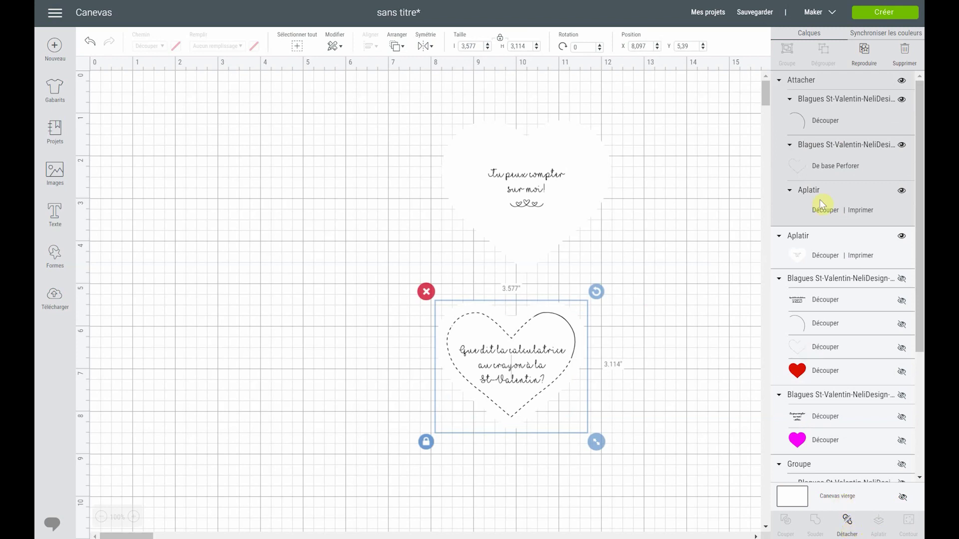
- Preview the project's layout on the cutting mat and return to the canvas
left_click(893, 15)
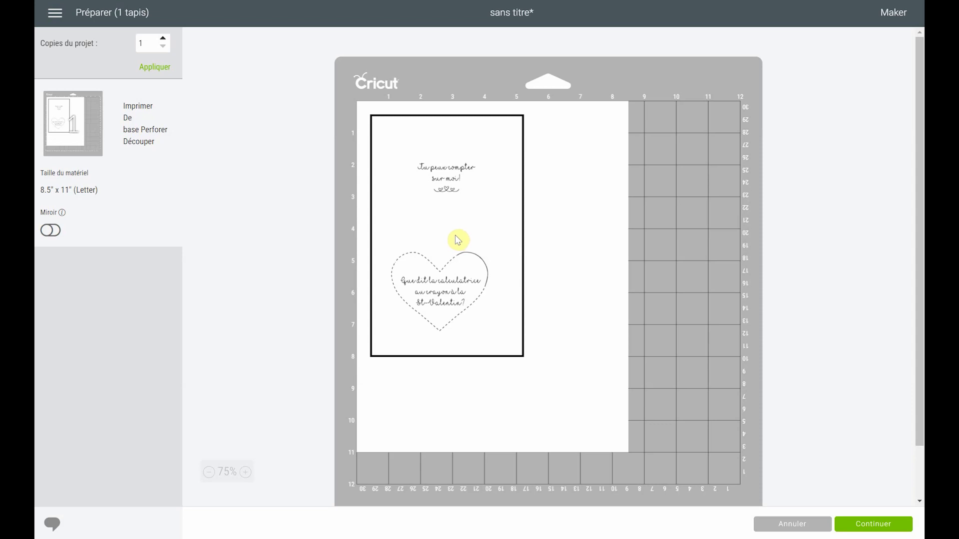
left_click(786, 529)
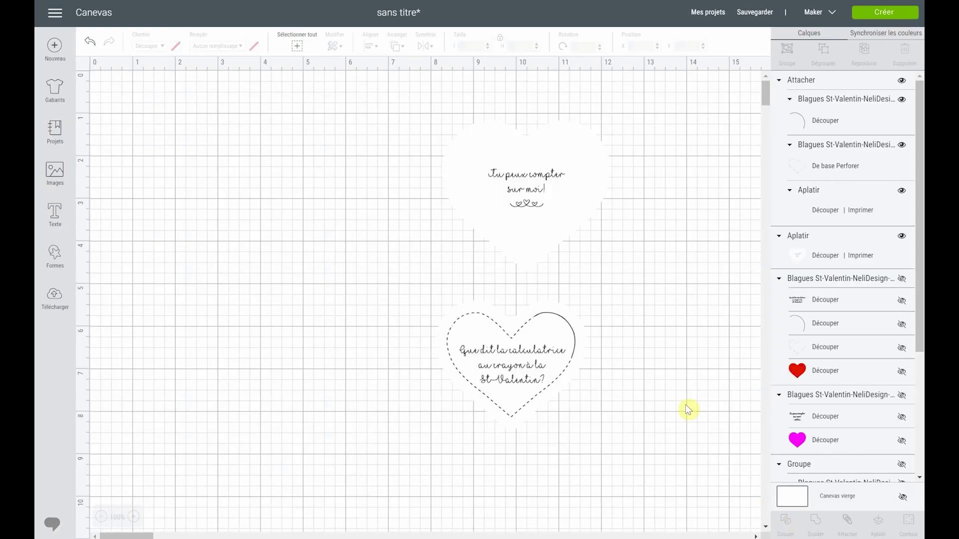
- Show the hidden magenta heart and its text, and move the flattened "Tu peux compter sur moi!" heart to about X 12.301, Y 1.511
left_click(849, 442)
left_click(900, 441)
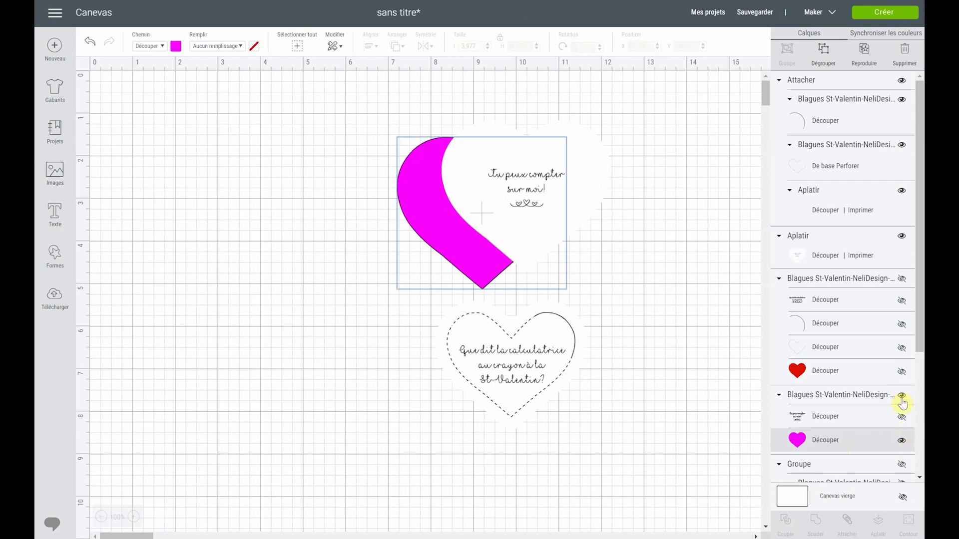
left_click(901, 417)
left_click_drag(449, 253, 610, 266)
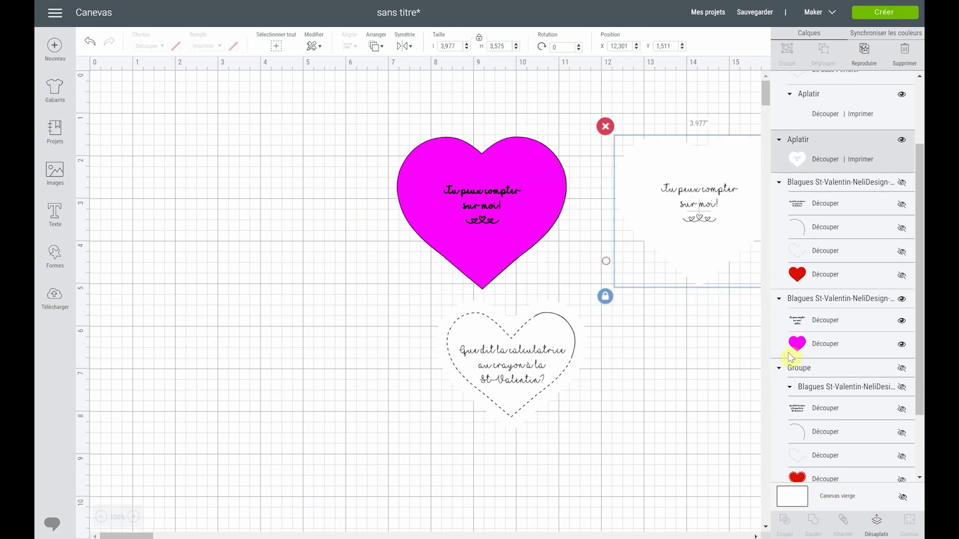
- Move the magenta heart to an empty area on the canvas's left side and hide its text layer
left_click(486, 224)
left_click_drag(496, 237, 149, 254)
- Add a new text object, search the fonts for "love" and choose the Love Story font
left_click(55, 215)
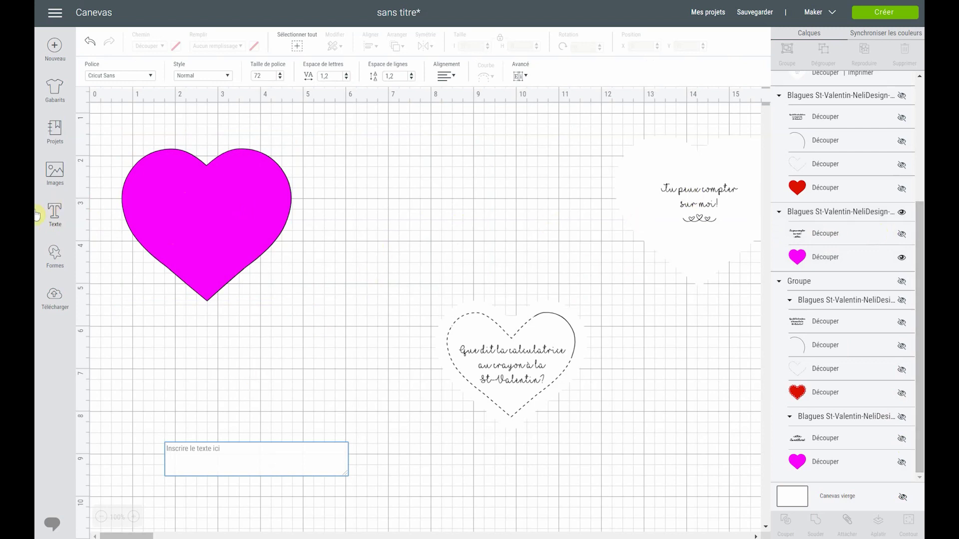
left_click(130, 81)
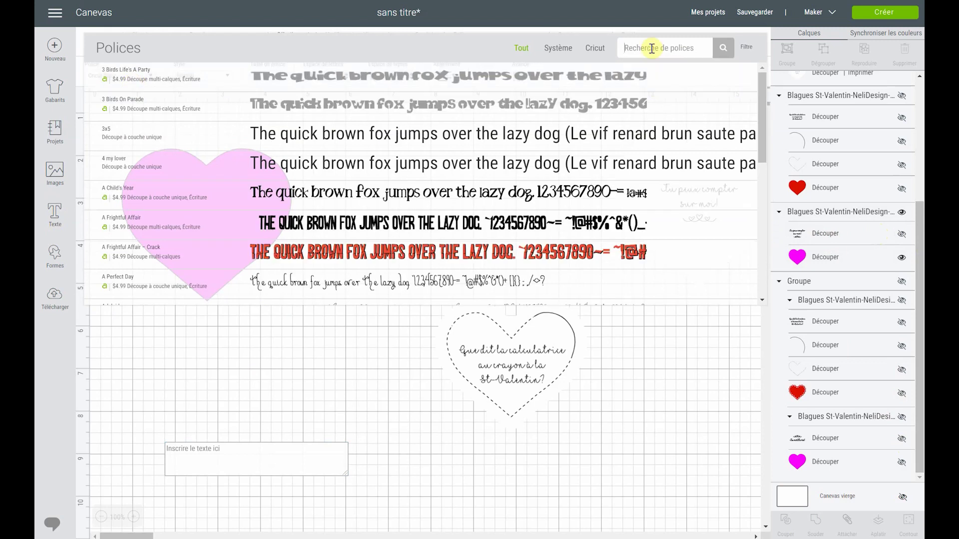
type("love")
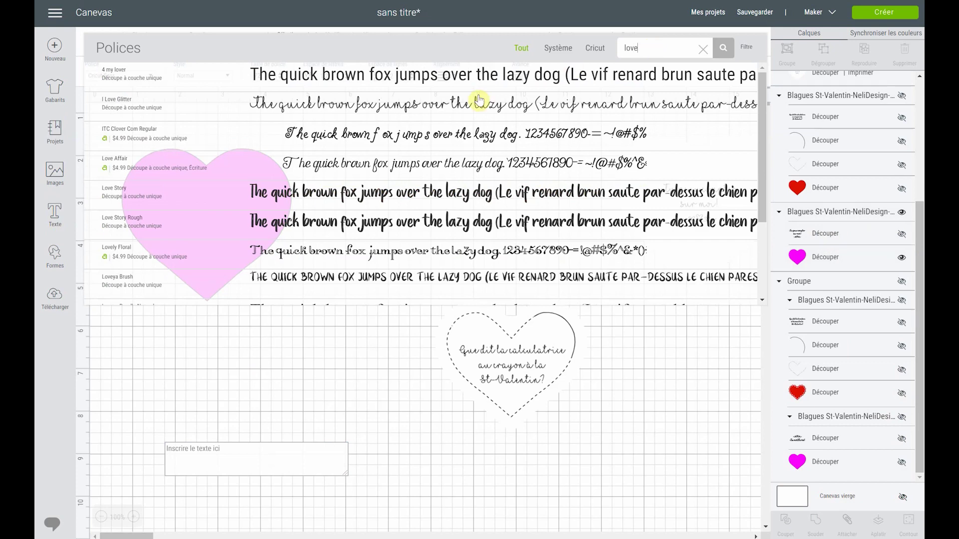
left_click(386, 198)
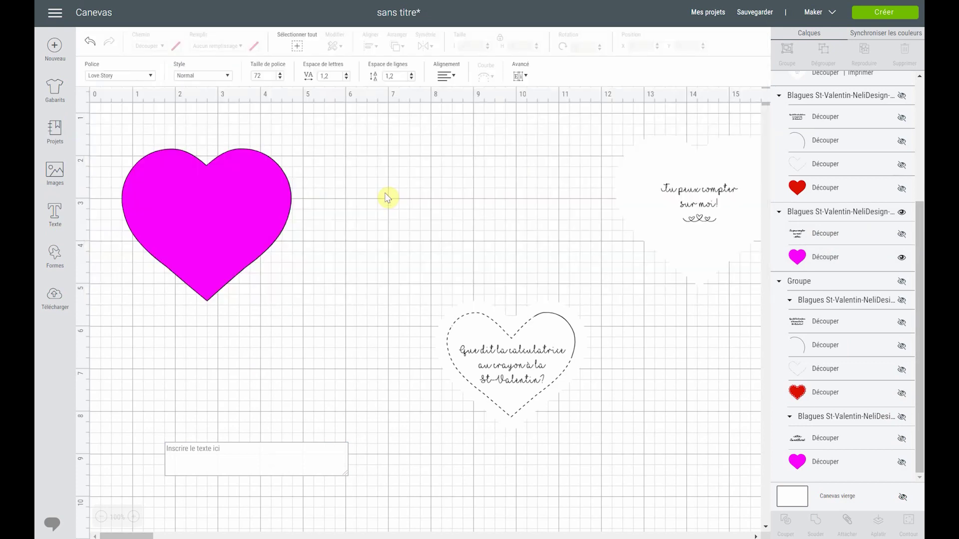
- Enter "Je t'aime à la folie" as the content of the new text object
left_click(237, 455)
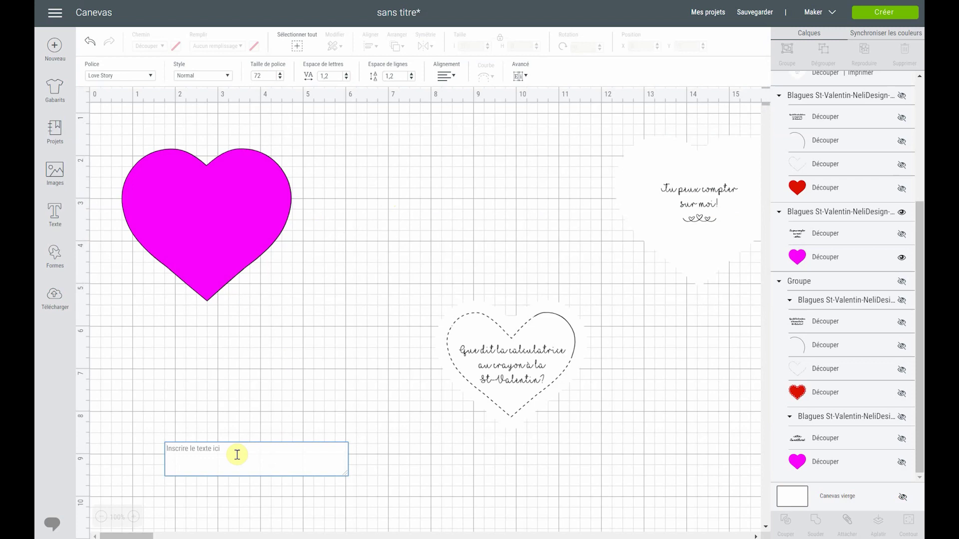
type("Je t'aime à la")
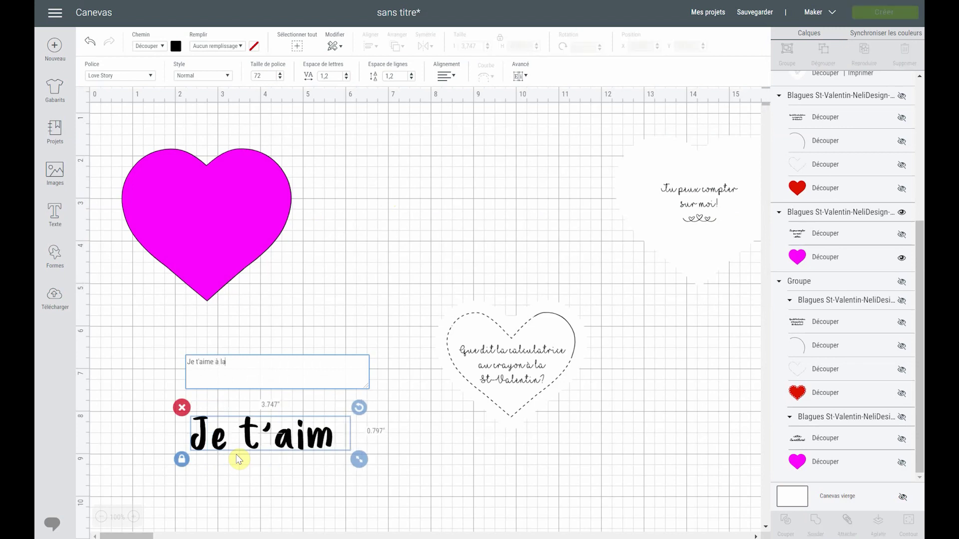
type(" folie")
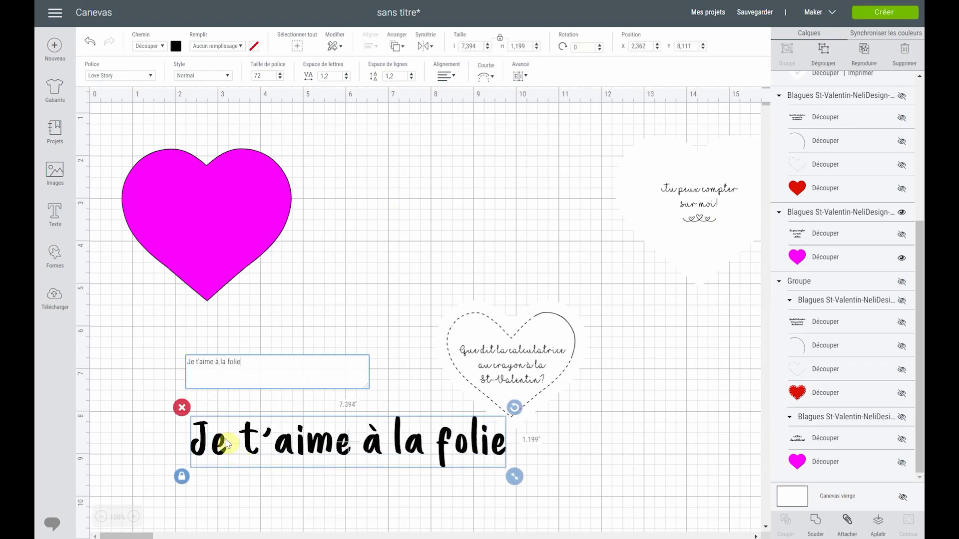
left_click(369, 442)
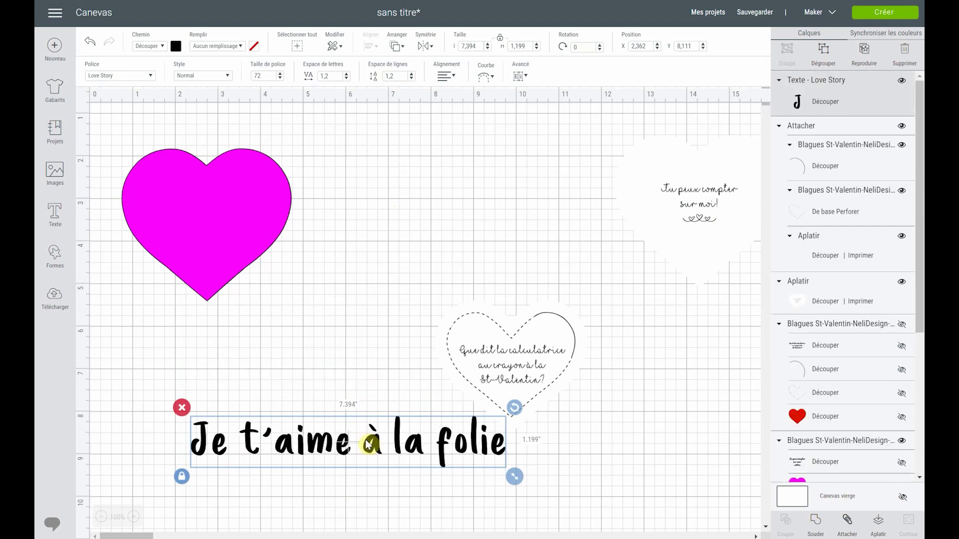
left_click(56, 216)
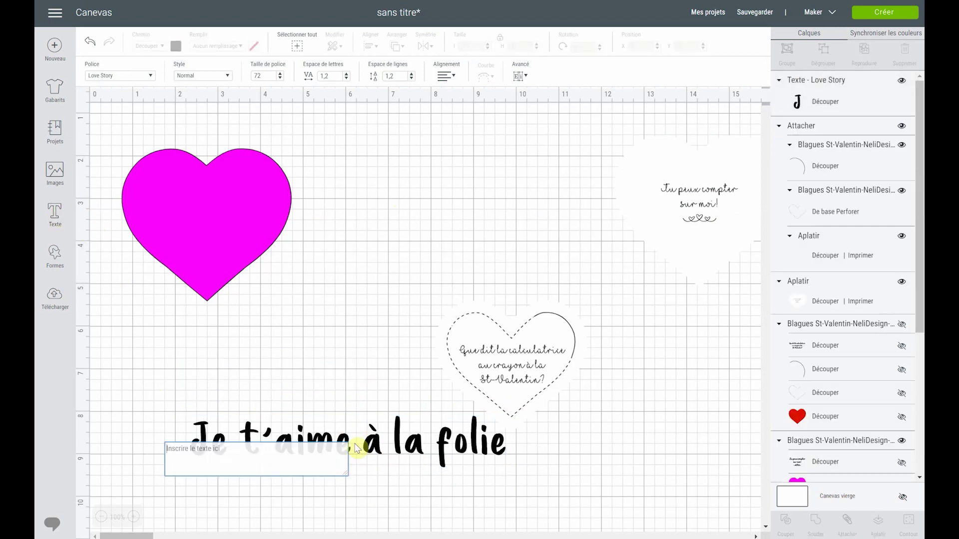
left_click(50, 216)
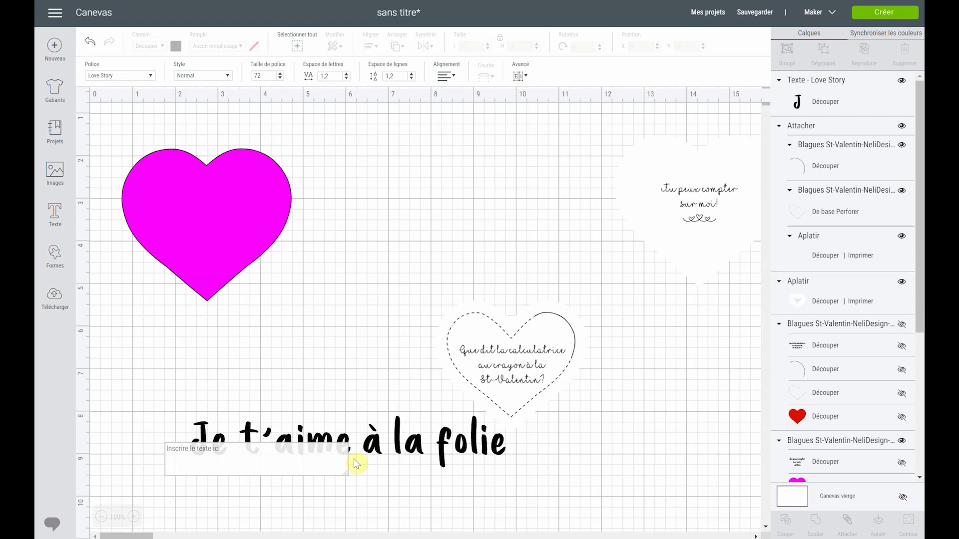
left_click(393, 443)
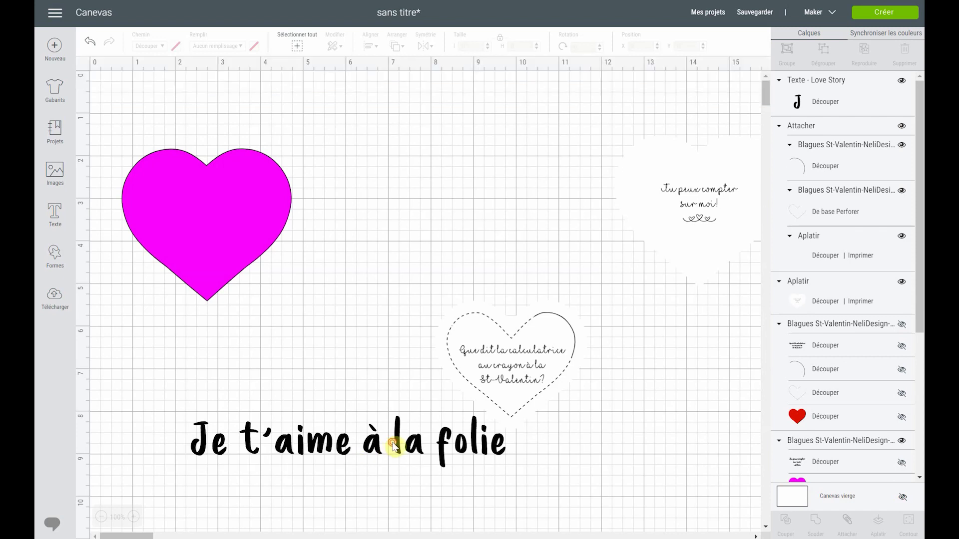
- Break the "Je t'aime à la folie" text into two lines before "à la folie" and centre-align it
double_click(349, 443)
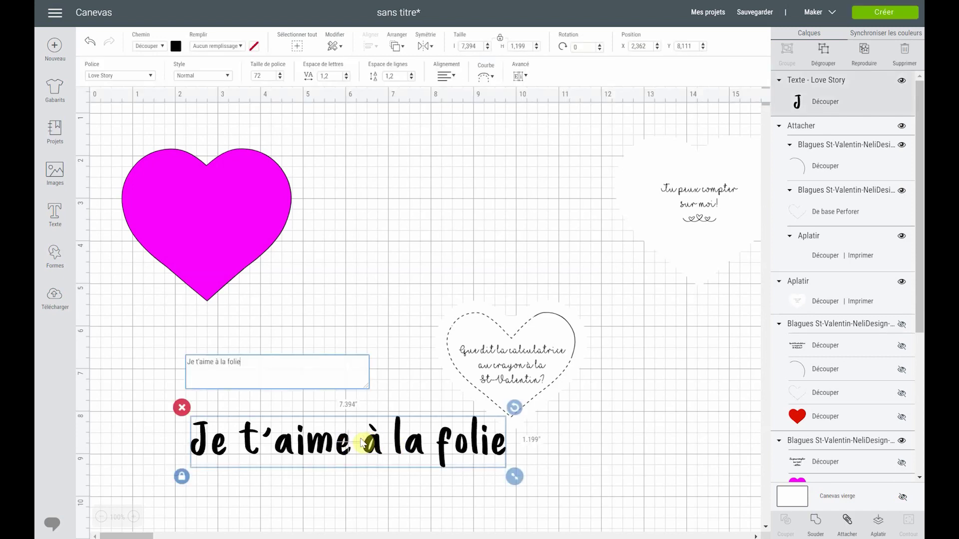
left_click(366, 442)
double_click(326, 444)
left_click(238, 361)
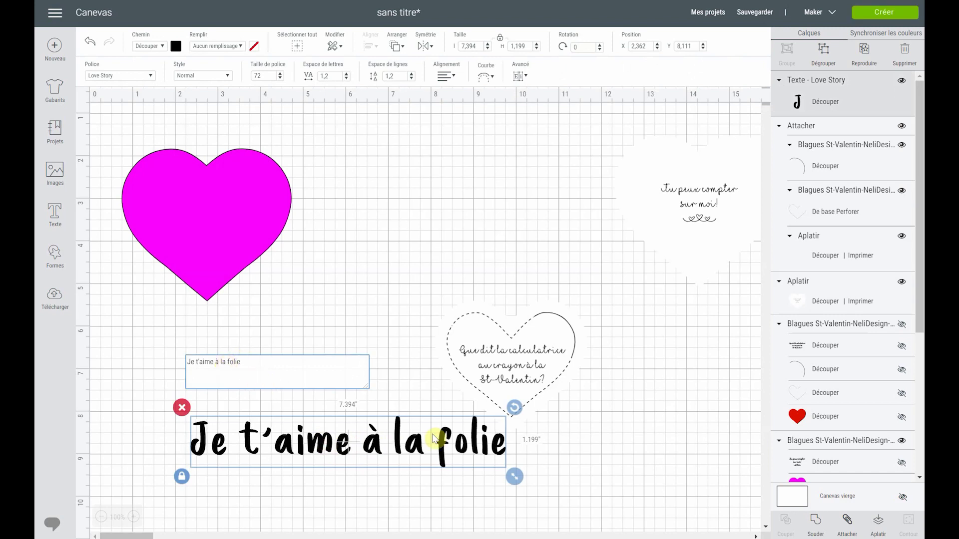
left_click(215, 362)
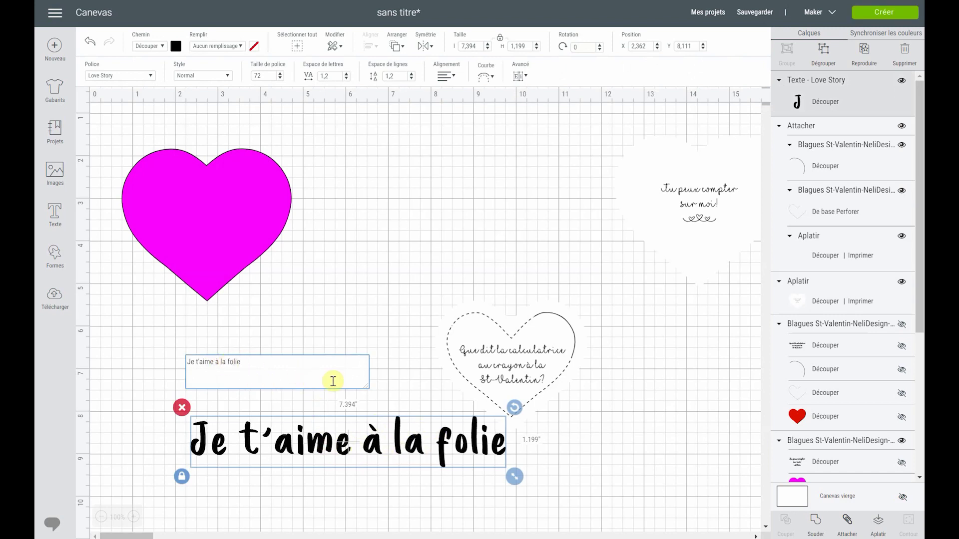
key("Return")
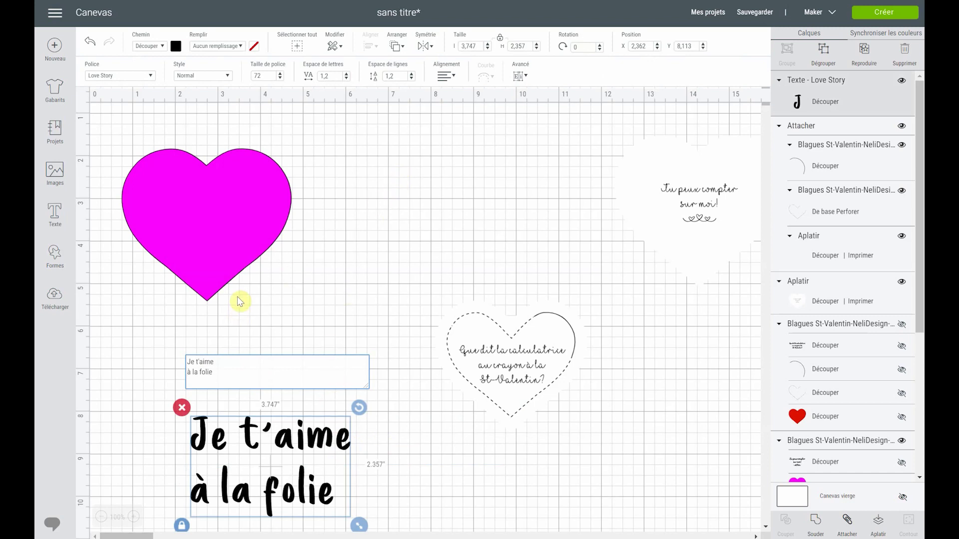
left_click(446, 75)
left_click(466, 107)
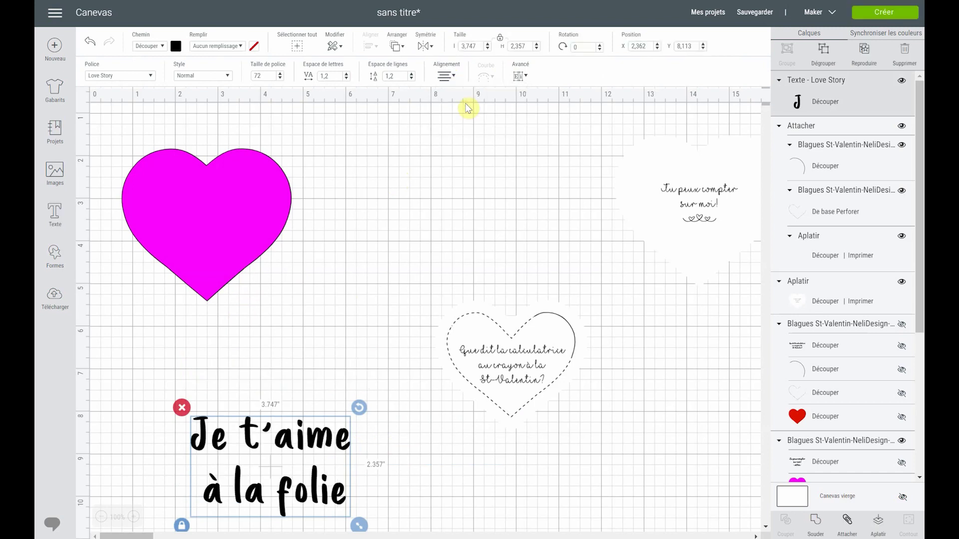
- Reduce the text's line spacing to -1,2
left_click(411, 79)
left_click(412, 78)
left_click(411, 78)
left_click(412, 79)
left_click(411, 79)
left_click(412, 79)
left_click(412, 78)
left_click(412, 79)
left_click(411, 78)
left_click(412, 79)
left_click(411, 79)
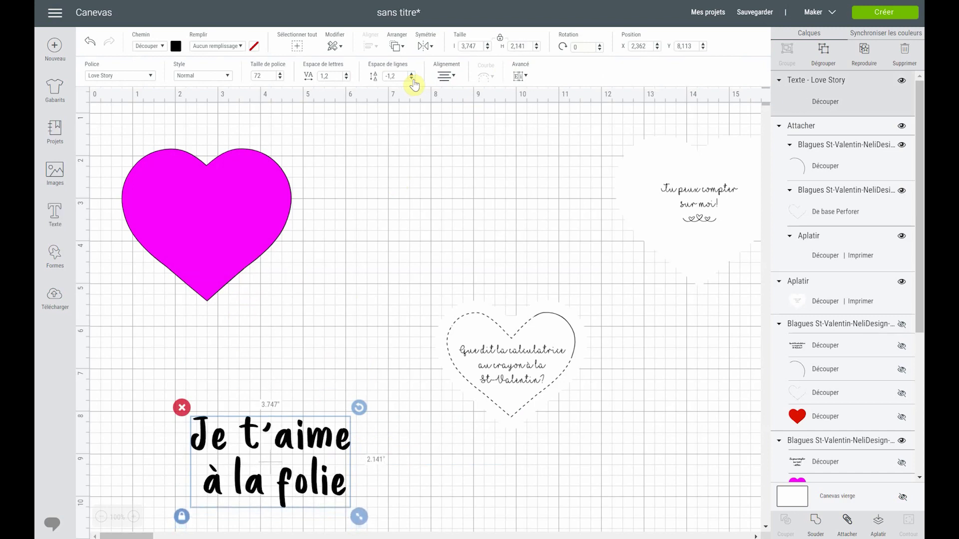
- Reduce the text's letter spacing to 0,5
left_click(346, 78)
left_click(346, 79)
left_click(346, 79)
left_click(347, 79)
left_click(347, 79)
left_click(347, 78)
left_click(346, 78)
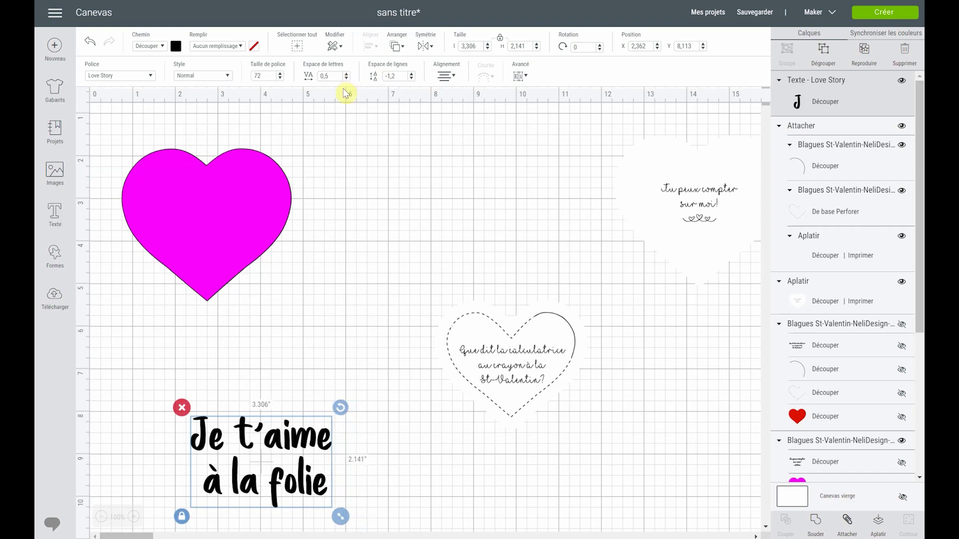
- Remove the extra space between "Je t'aime" and "à la folie", keeping "à la folie" on its own second line
double_click(293, 439)
left_click(186, 381)
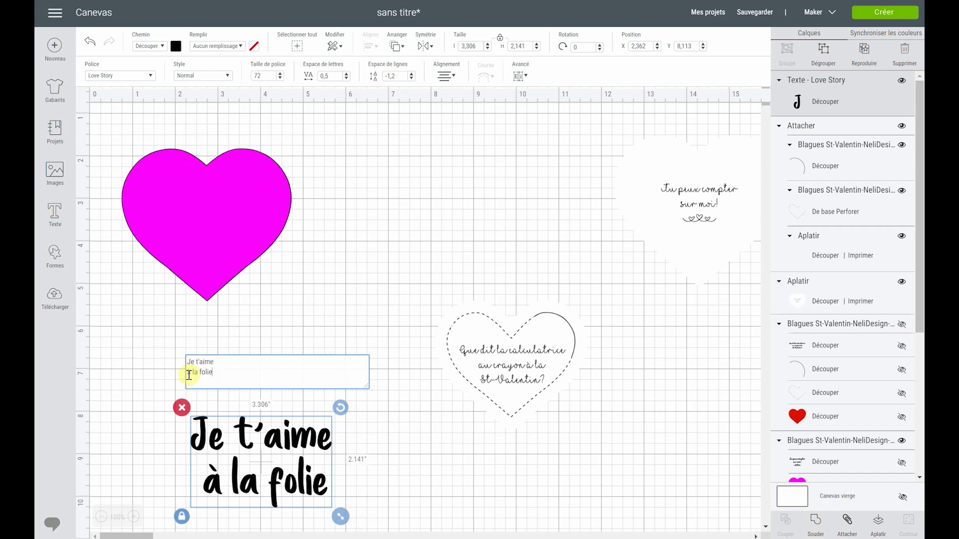
key("BackSpace")
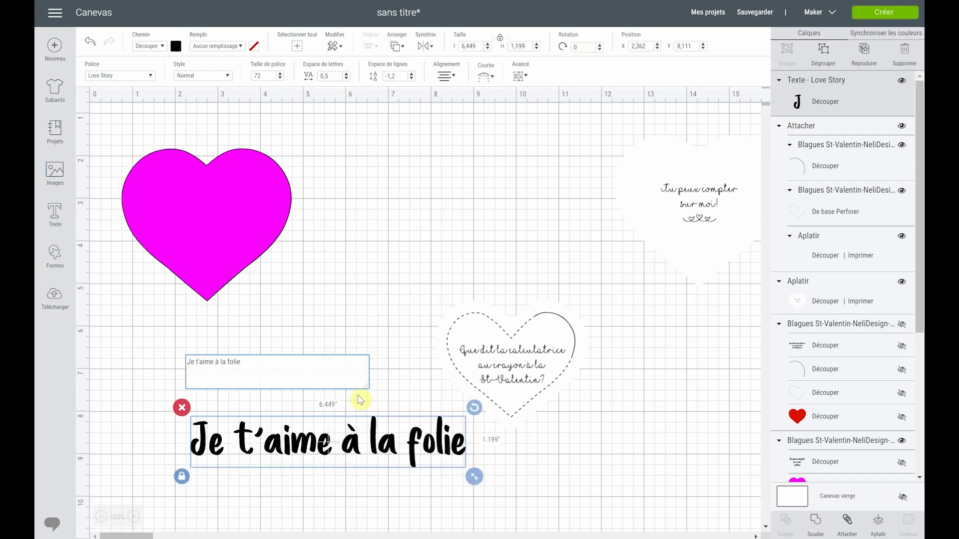
key("BackSpace")
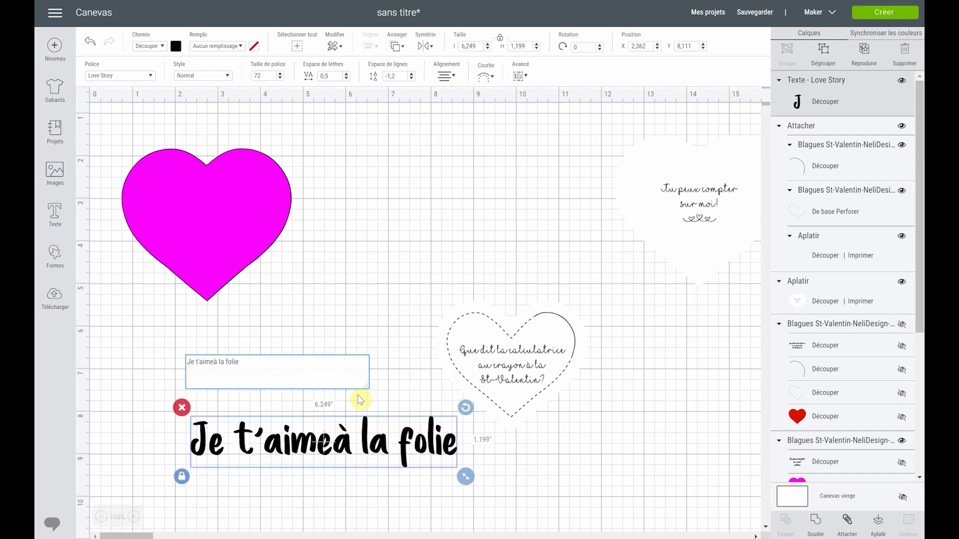
key("Return")
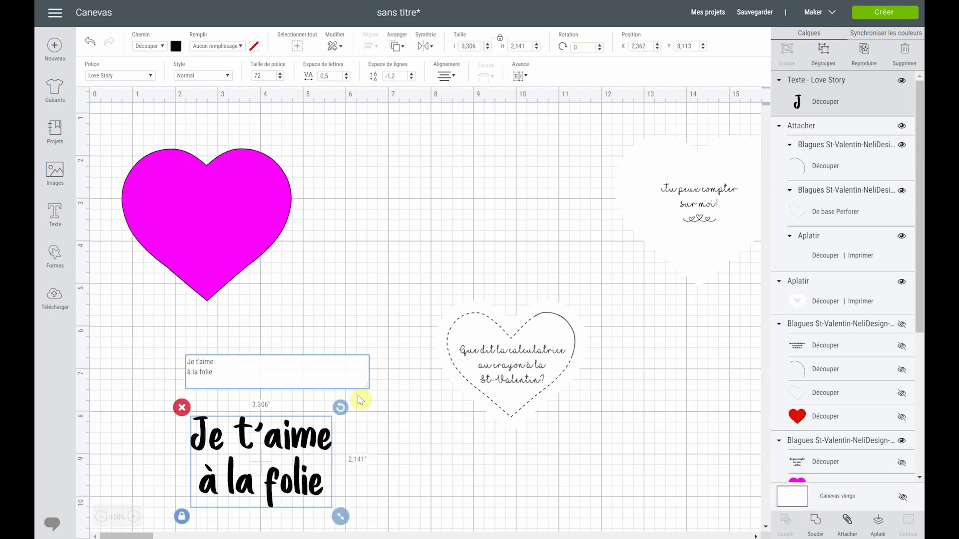
- Move the "Je t'aime à la folie" text onto the magenta heart and scale it down to about 1.7 by 1.1 inches
left_click_drag(278, 429, 220, 194)
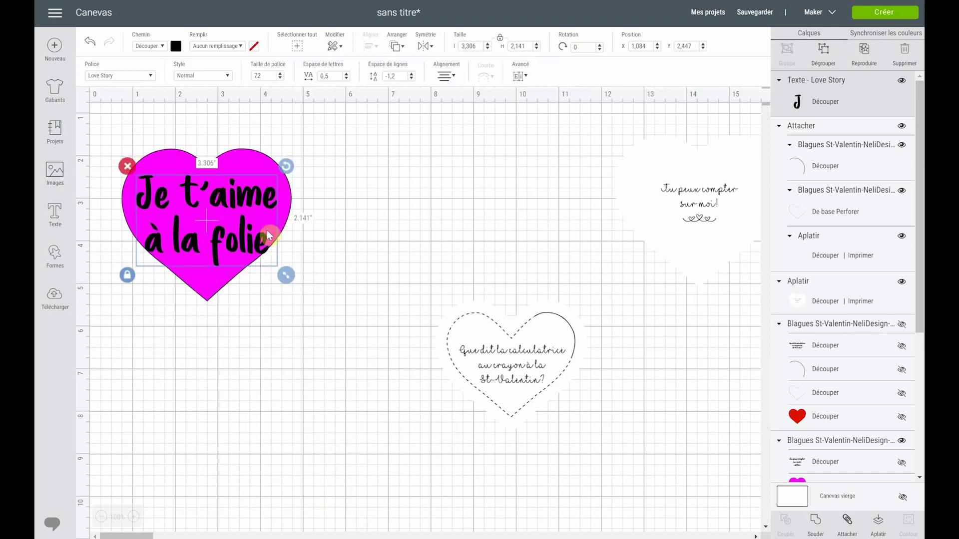
left_click_drag(286, 275, 227, 232)
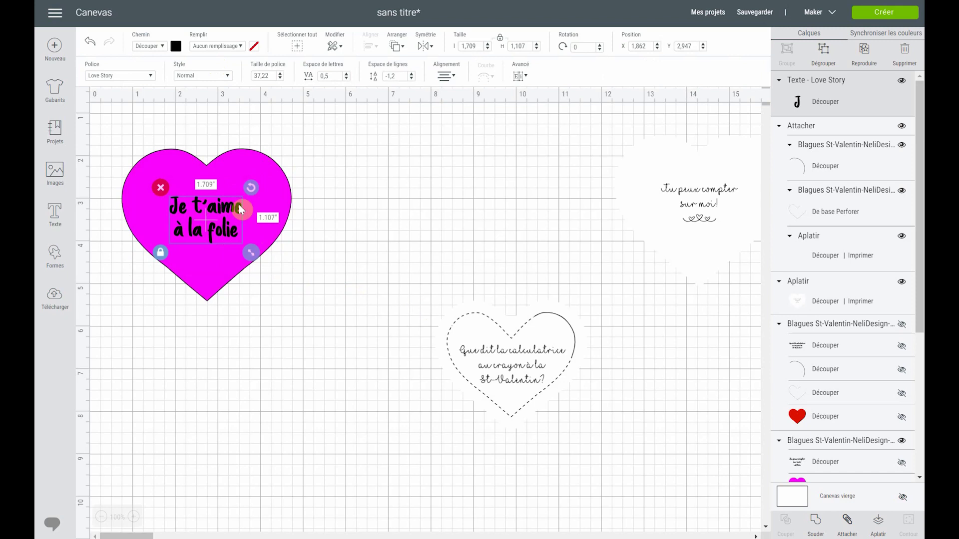
- Set the fill of the "Je t'aime à la folie" text to Imprimer
left_click(228, 76)
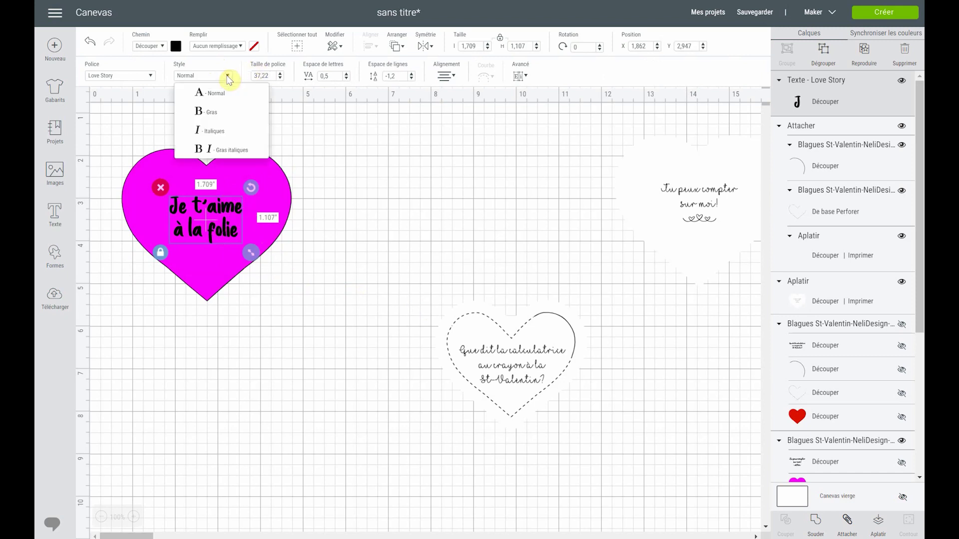
left_click(248, 34)
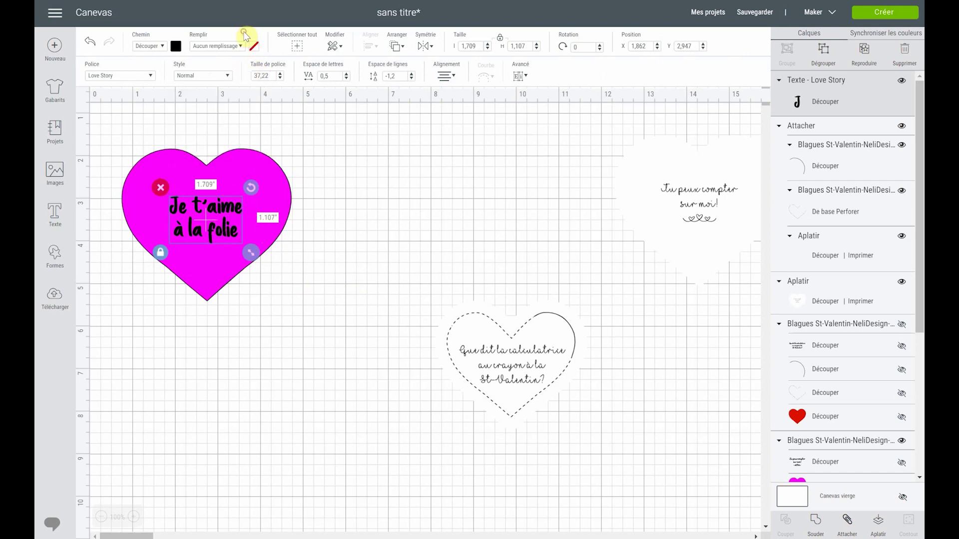
left_click(244, 47)
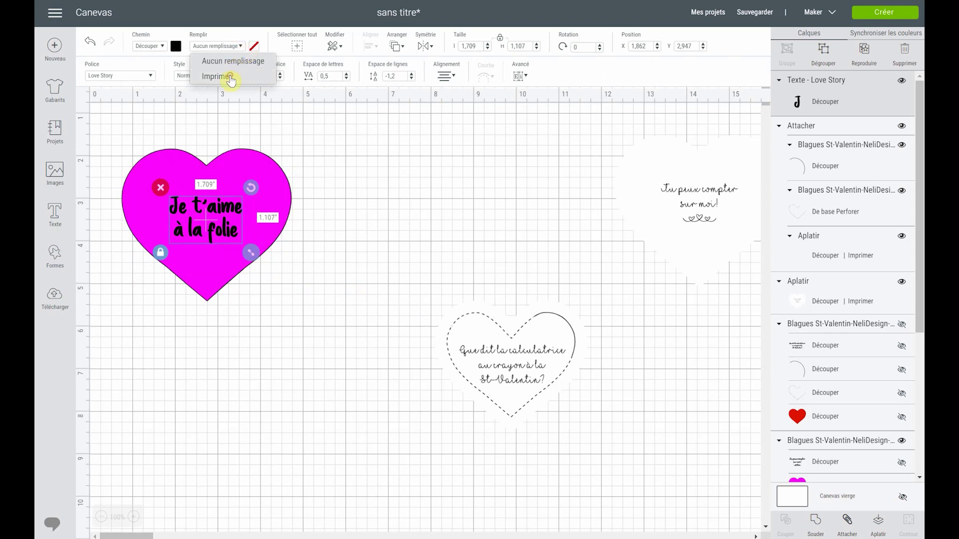
left_click(231, 77)
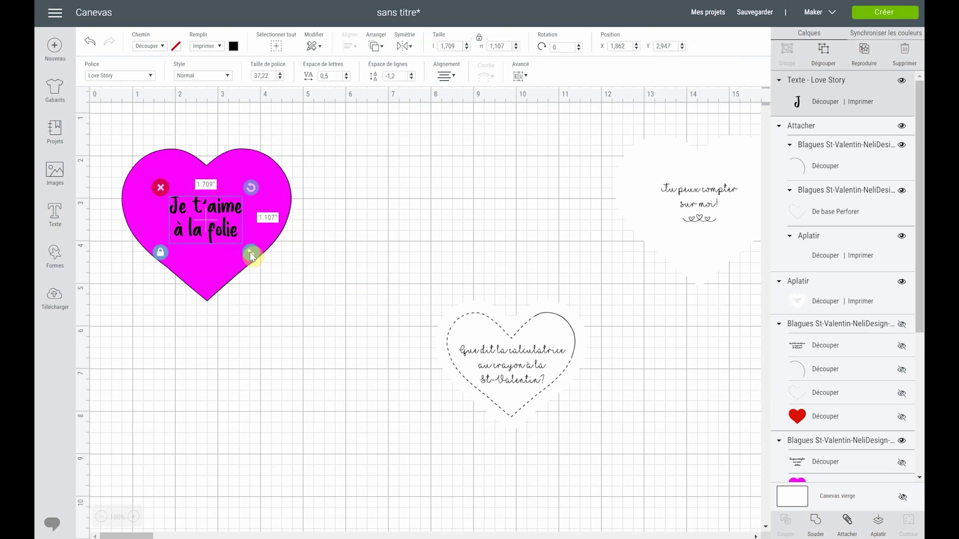
- Move the perforated "Que dit la calculatrice" heart up the canvas, closer to the "Tu peux compter sur moi!" heart
left_click(500, 364)
left_click_drag(514, 368, 504, 279)
- Centre the "Je t'aime à la folie" text horizontally on the magenta heart
left_click(203, 212)
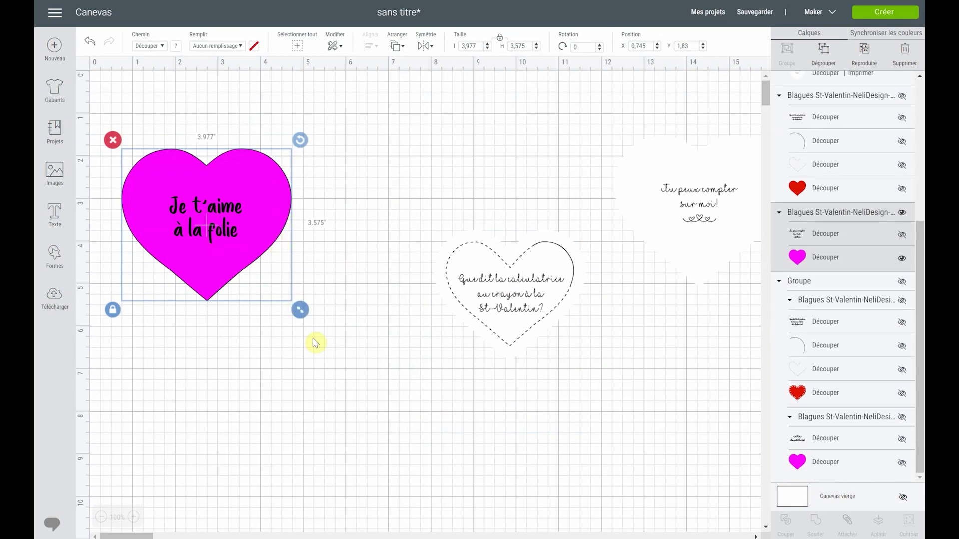
left_click_drag(359, 364, 167, 184)
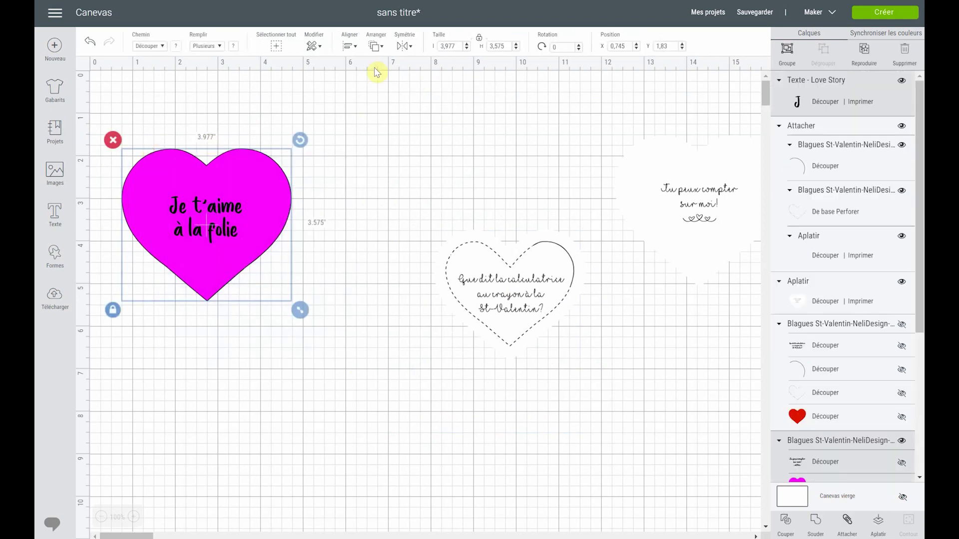
left_click(349, 46)
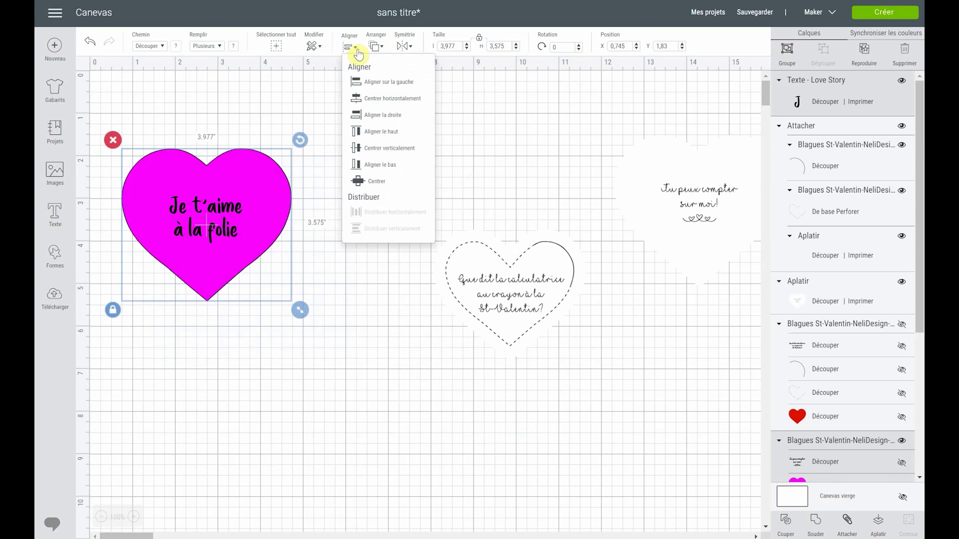
left_click(354, 98)
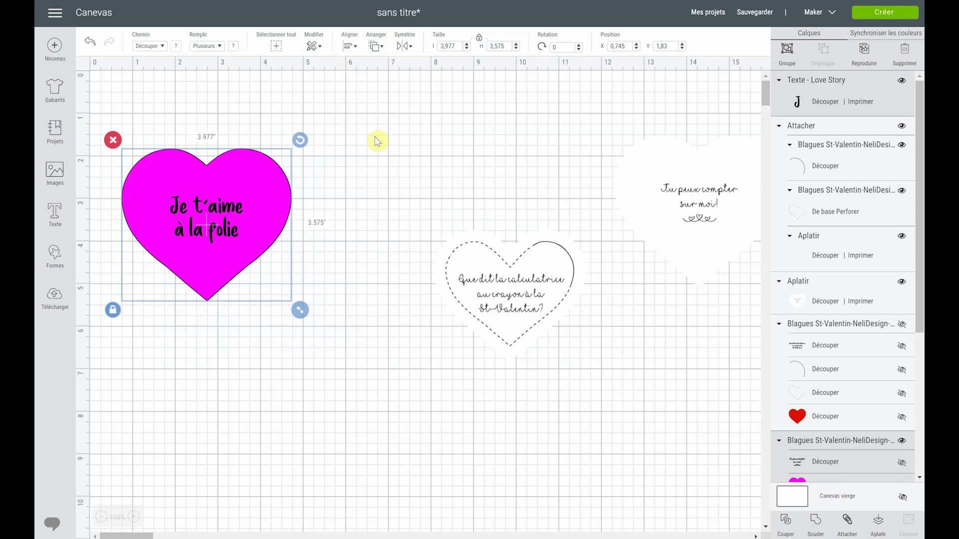
left_click(374, 172)
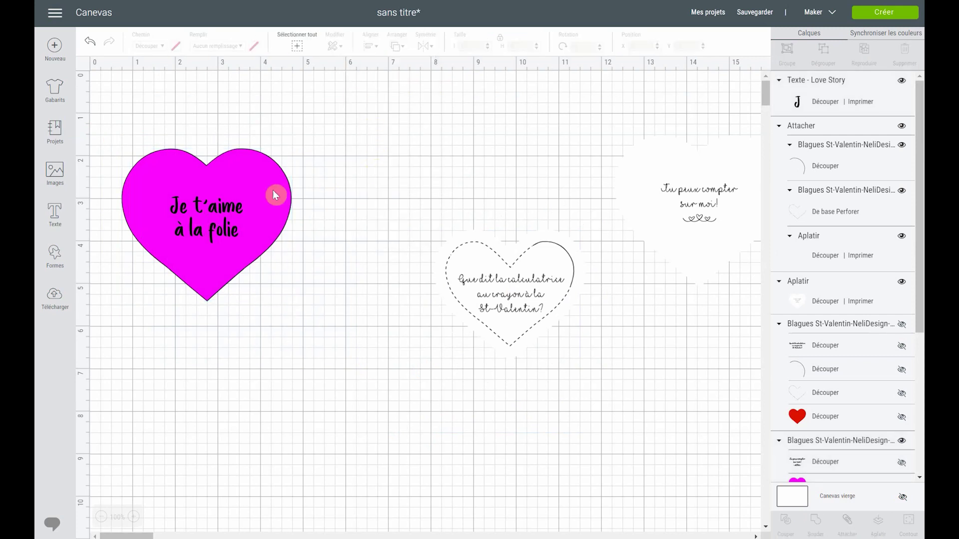
- Flatten the "Je t'aime à la folie" text together with the magenta heart and proceed to making the project
left_click(238, 208)
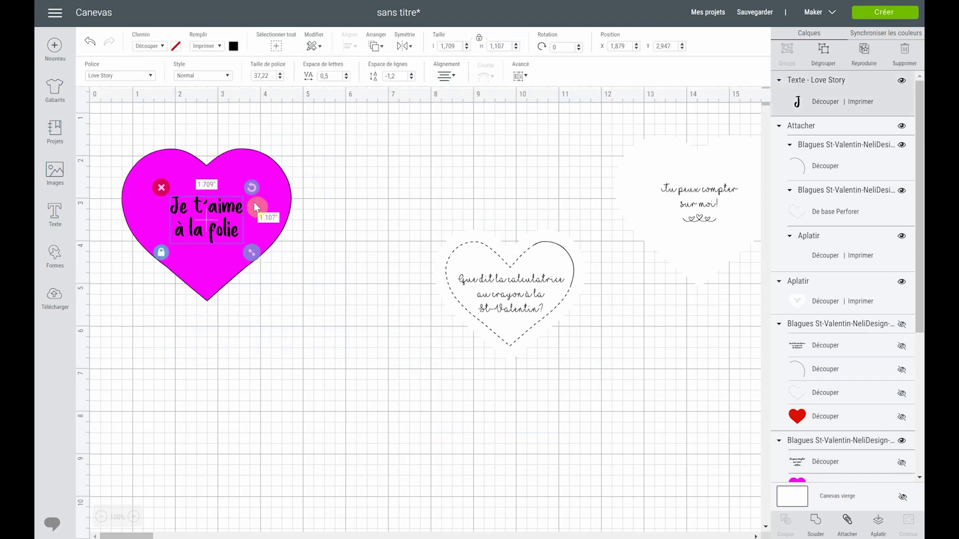
left_click(283, 200, "shift")
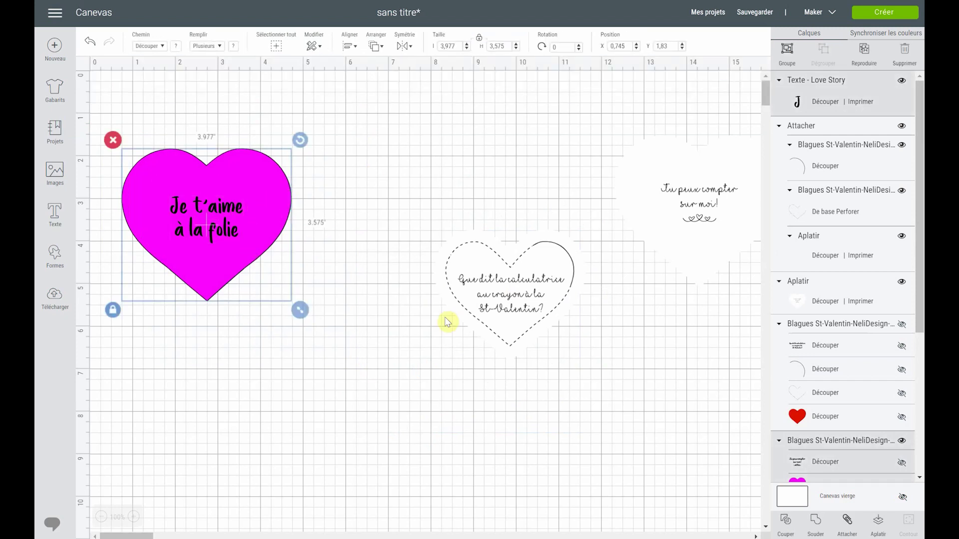
left_click(874, 531)
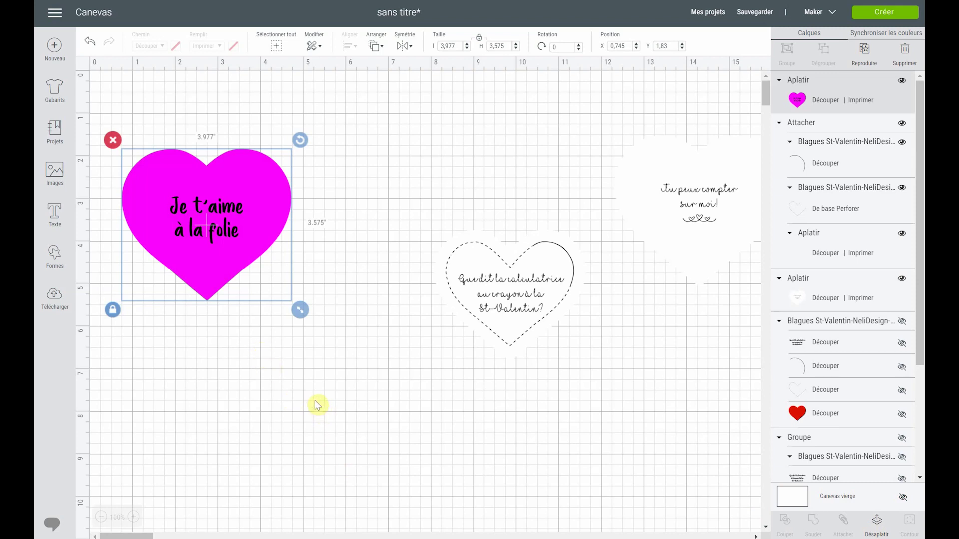
left_click(864, 13)
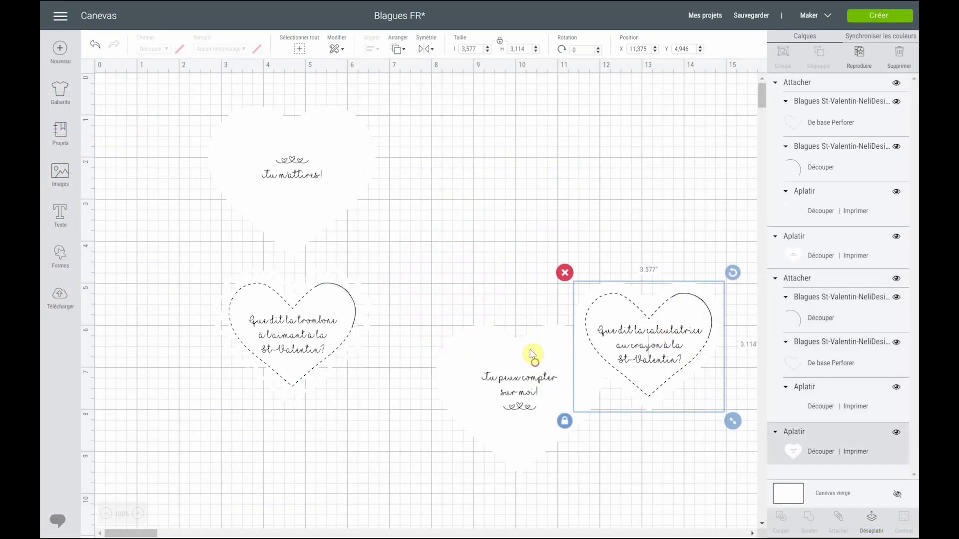
- In the Blagues FR project, move the "Tu peux compter sur moi!" heart to about X 8.454, Y 0.733, with the calculator heart directly below it
left_click_drag(533, 353, 566, 109)
left_click_drag(560, 336, 502, 336)
left_click(531, 181)
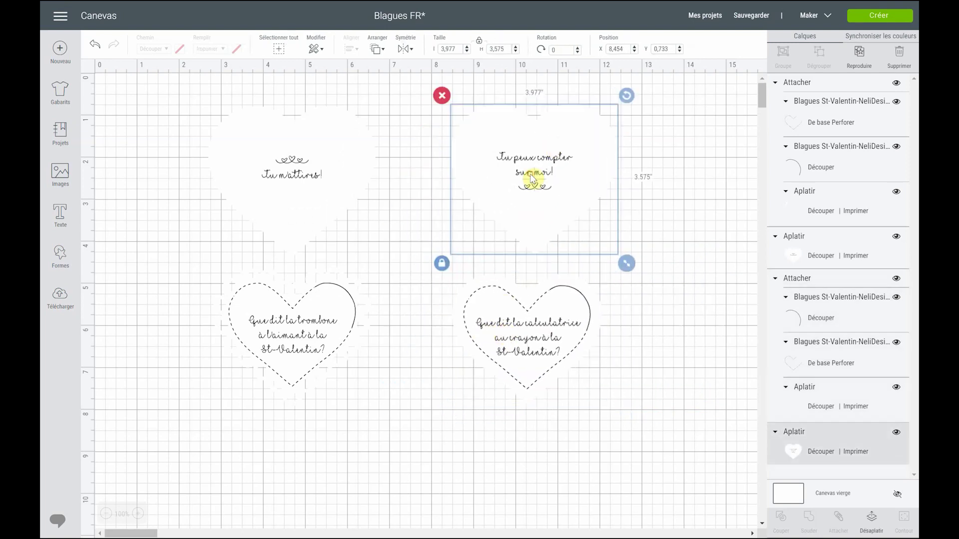
- Hide the two attached perforated hearts with the calculator and paperclip questions, leaving only the two answer hearts shown
left_click(535, 347)
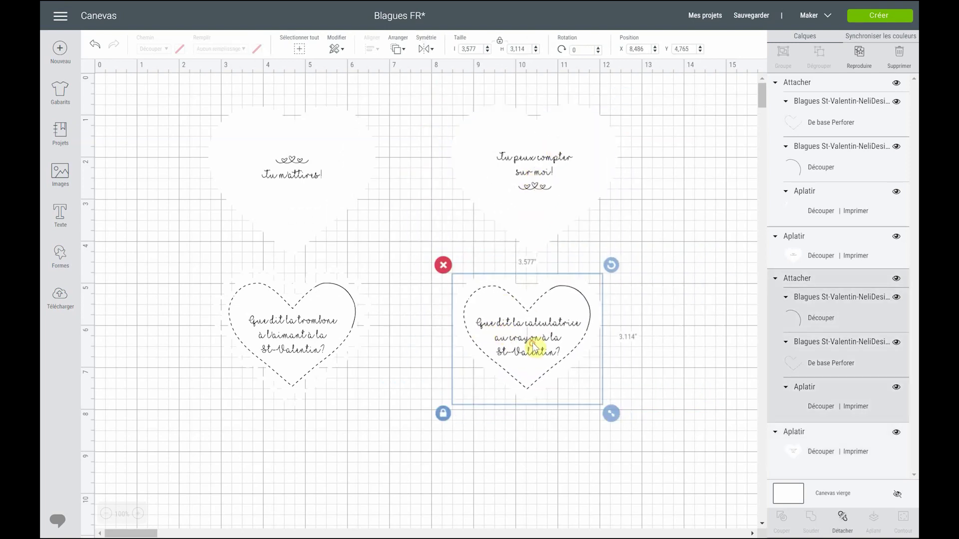
left_click(897, 278)
left_click(322, 318)
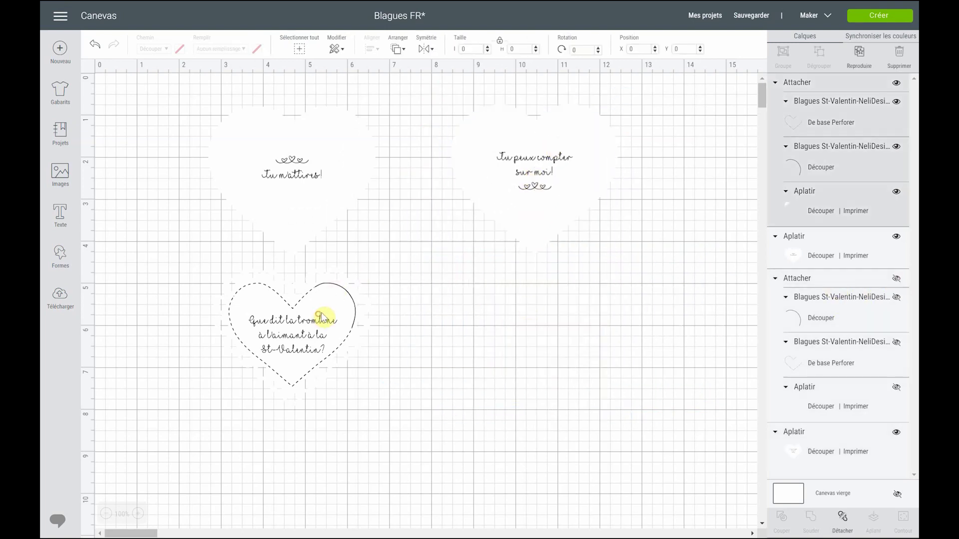
left_click(896, 82)
- Take the two answer hearts on one letter-size mat through to the printer setup and choose the printer
left_click(882, 20)
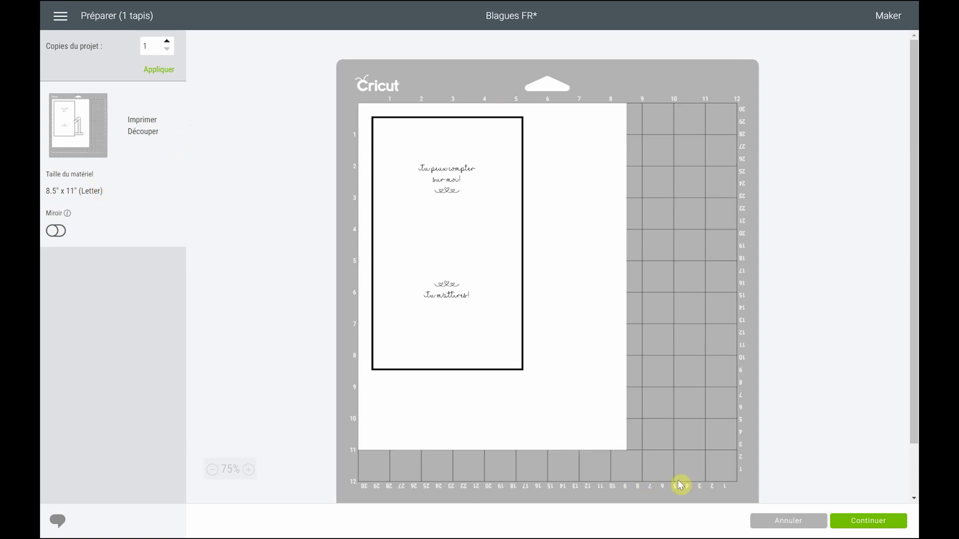
left_click(855, 530)
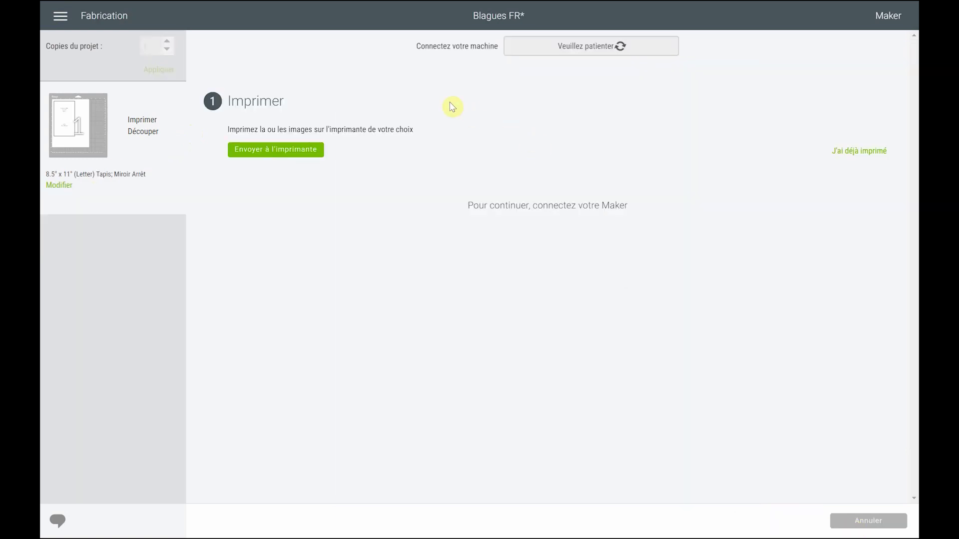
left_click(272, 150)
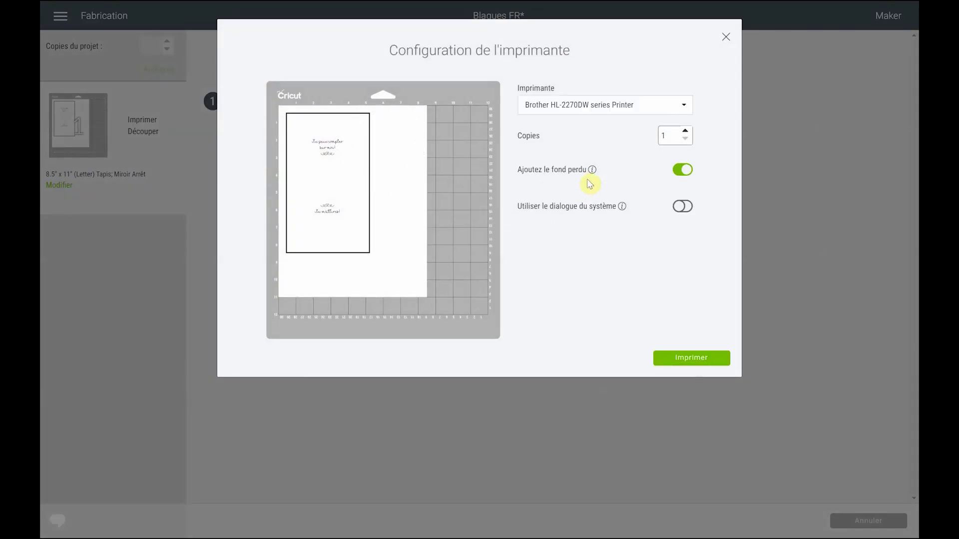
left_click(597, 109)
left_click(578, 193)
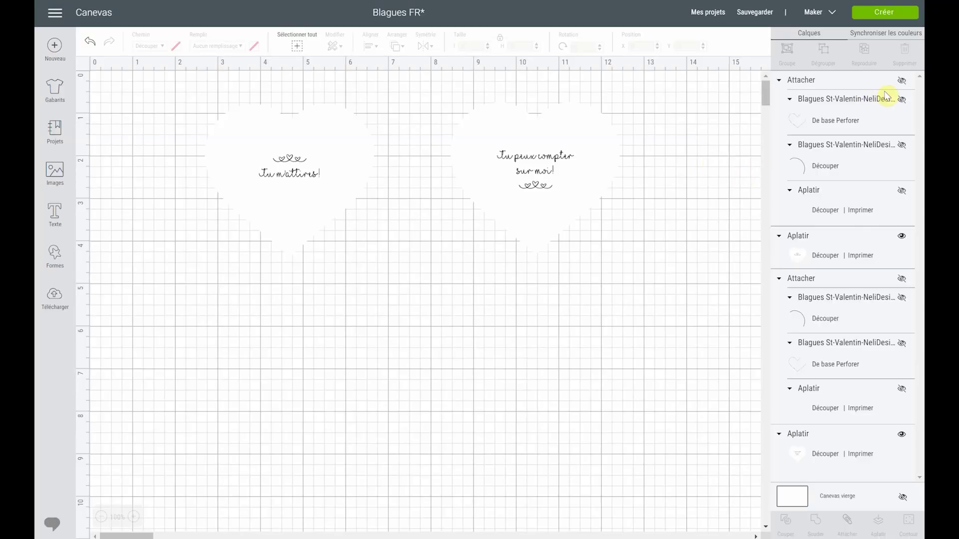
- Show the two attached perforated hearts with the paperclip and calculator questions, and hide both flattened answer hearts
left_click(902, 81)
left_click(900, 238)
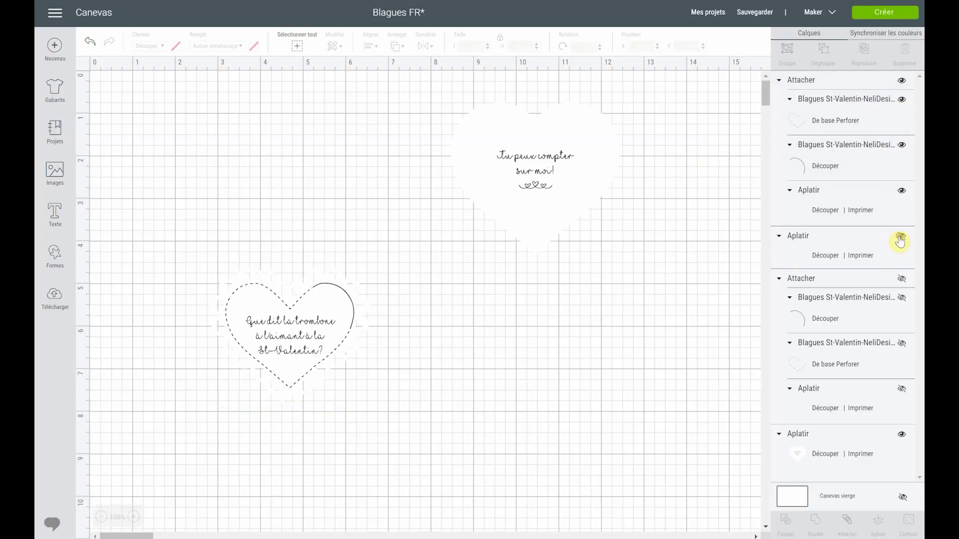
left_click(902, 278)
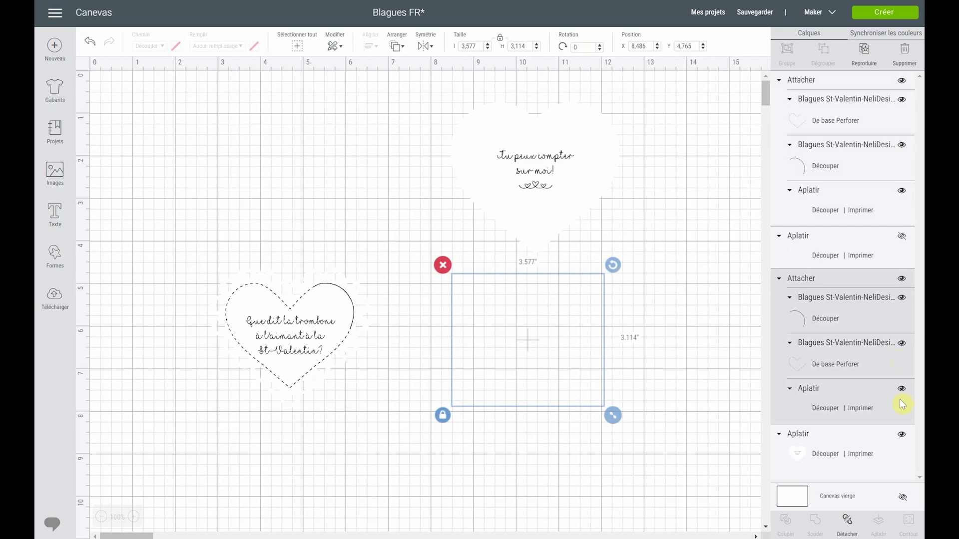
left_click(900, 434)
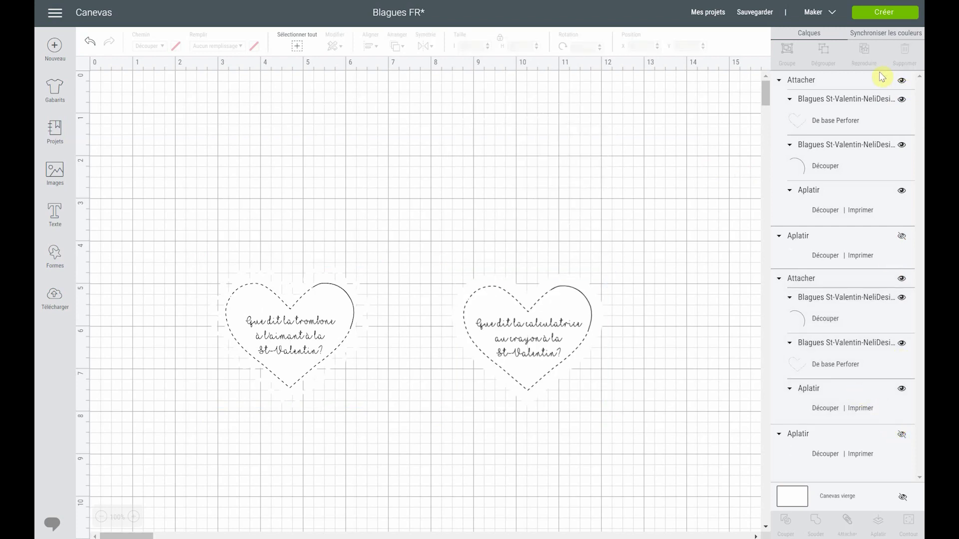
- Proceed to making the two perforated question hearts on a letter-size mat, continuing to the print stage
left_click(892, 14)
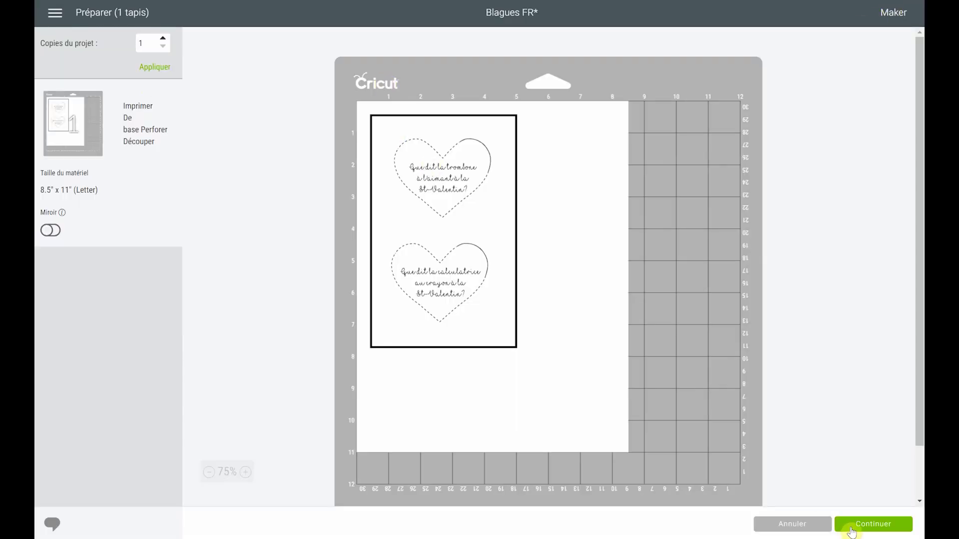
left_click(848, 529)
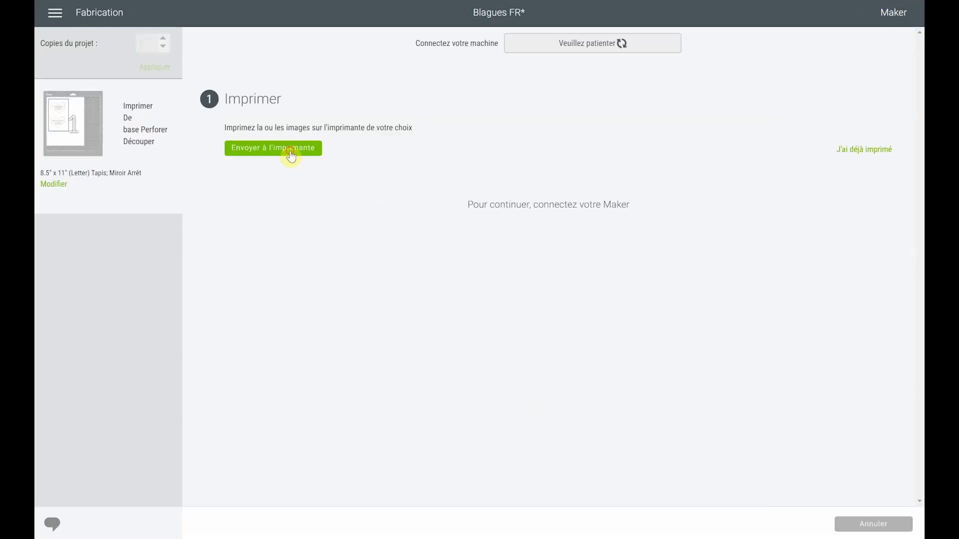